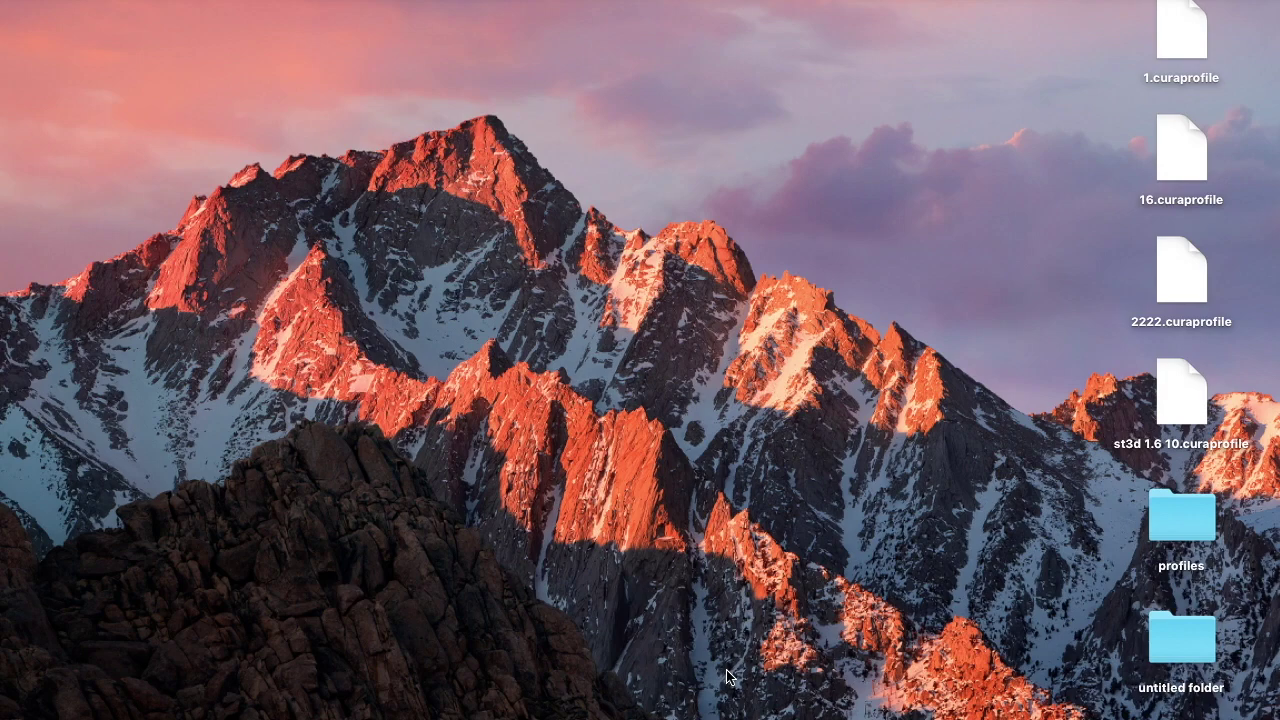
- Search Google for 'cura download' in Safari and open the Ultimaker Cura product page
{"action": "mouse_move", "coordinate": [710, 716]}
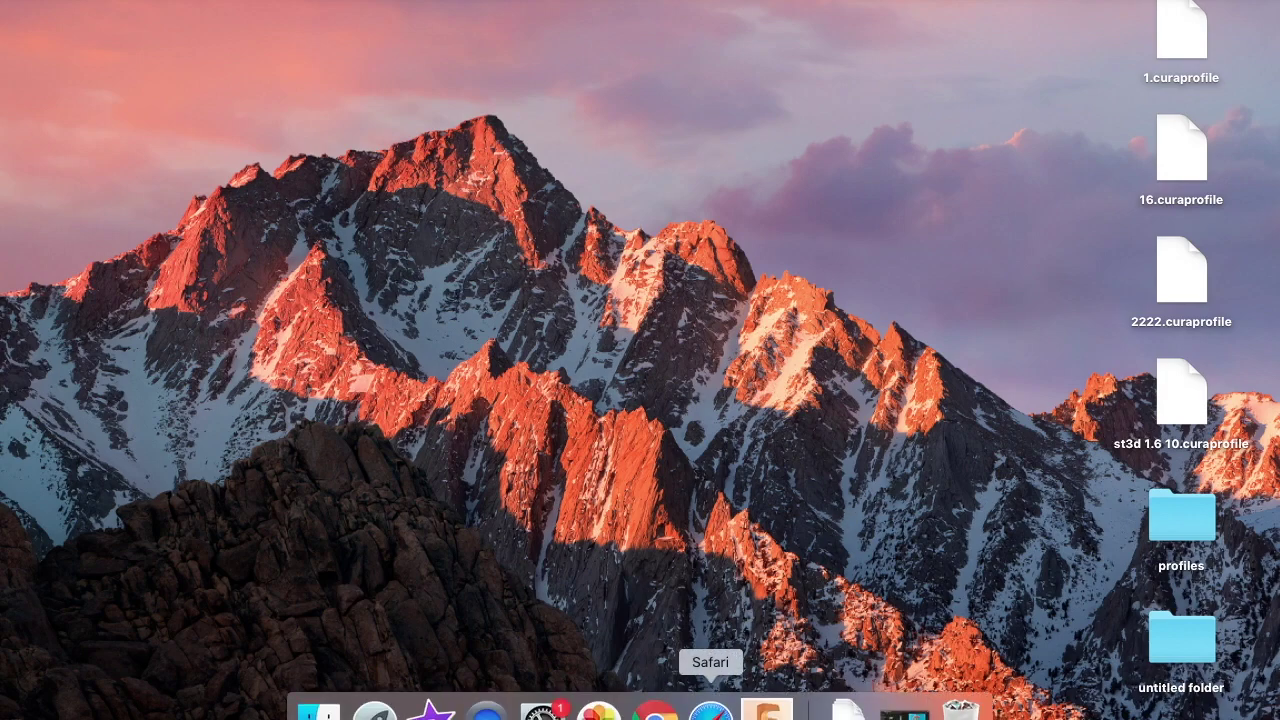
{"action": "left_click", "coordinate": [711, 711]}
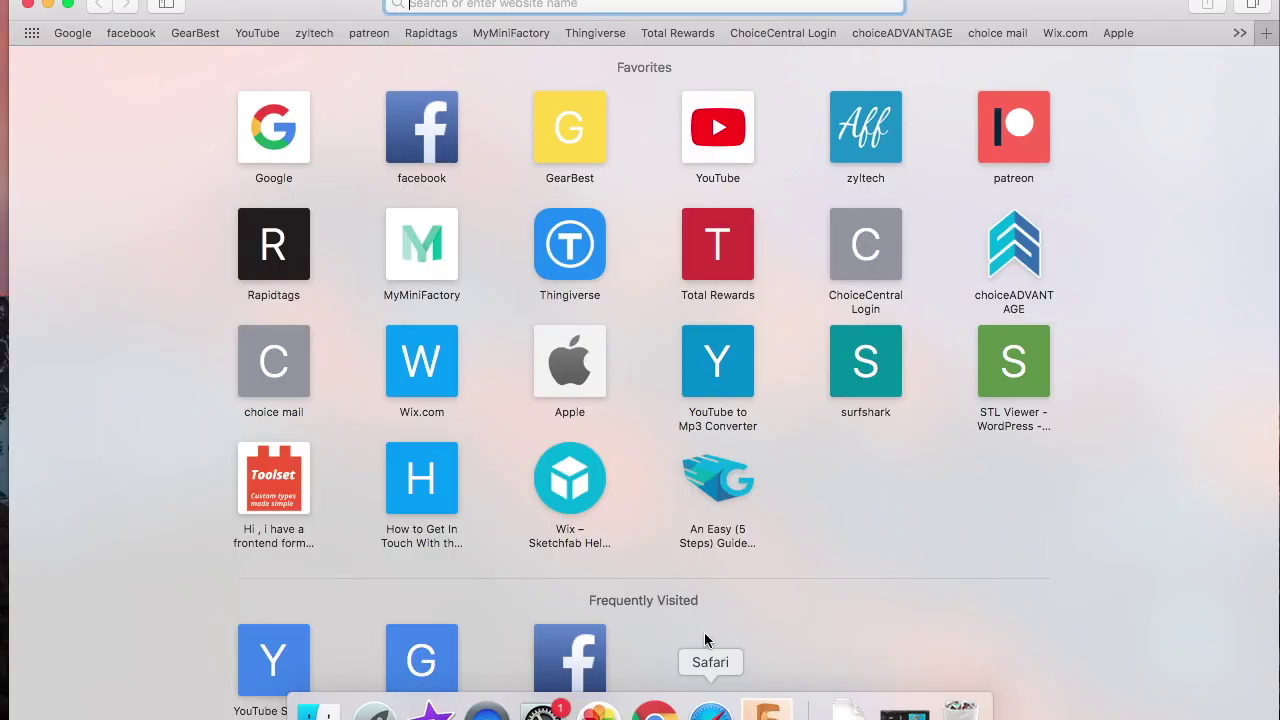
{"action": "left_click", "coordinate": [244, 155]}
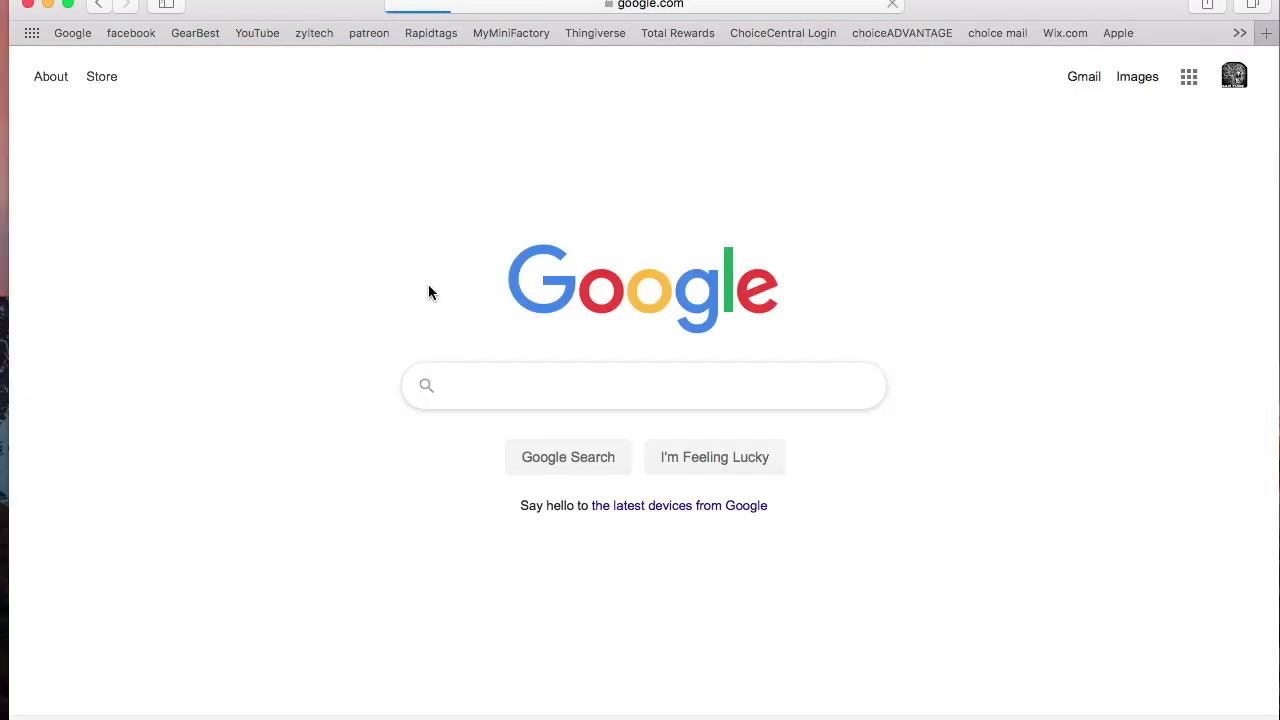
{"action": "type", "text": "cura "}
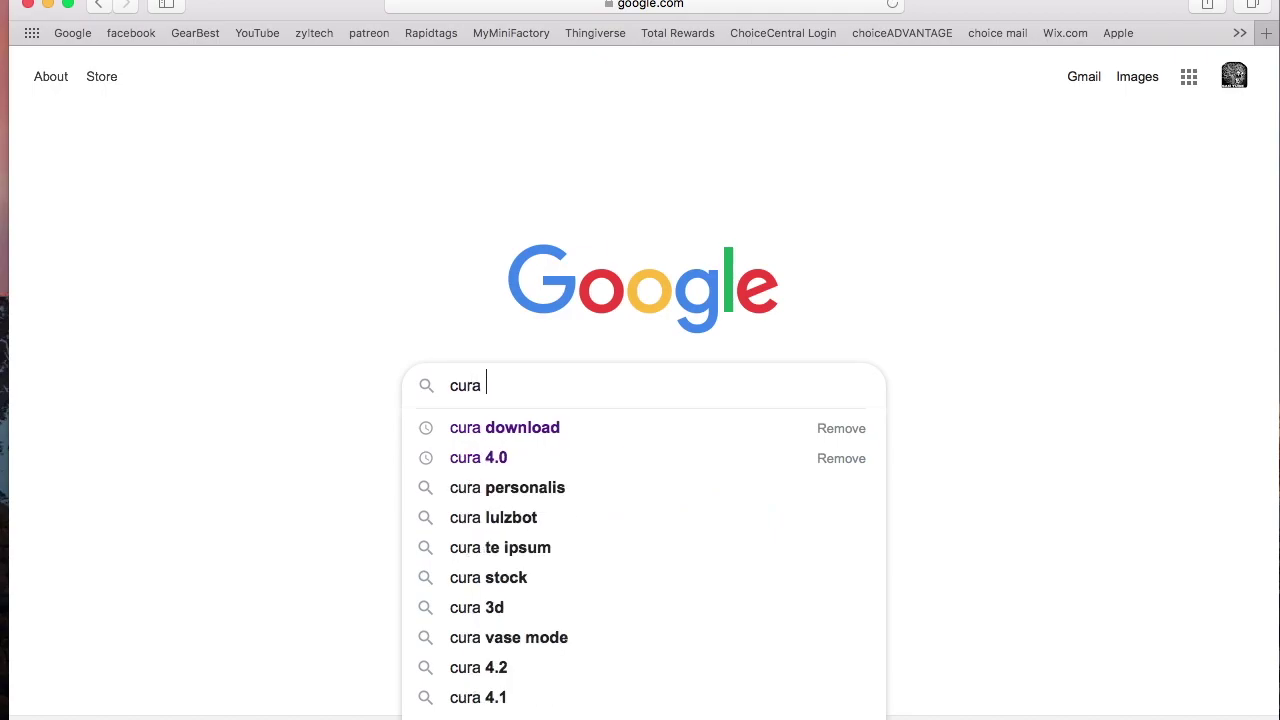
{"action": "type", "text": "download"}
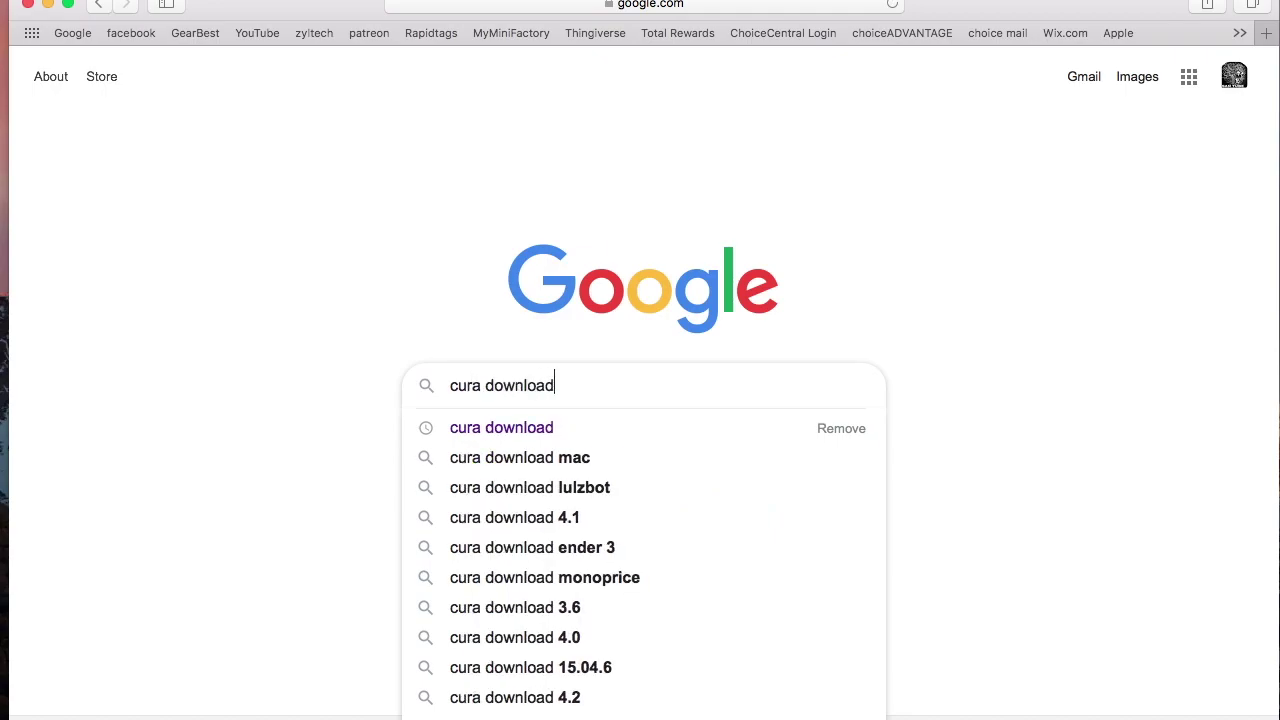
{"action": "key", "text": "Return"}
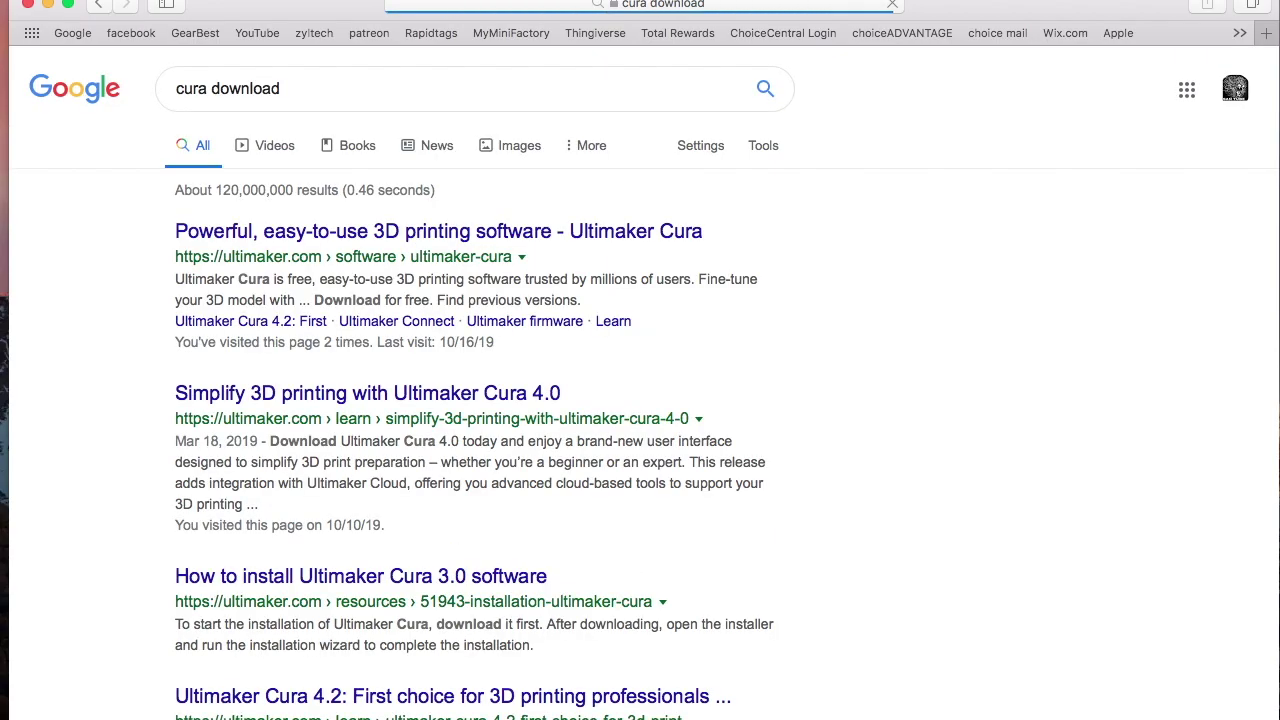
{"action": "left_click", "coordinate": [241, 238]}
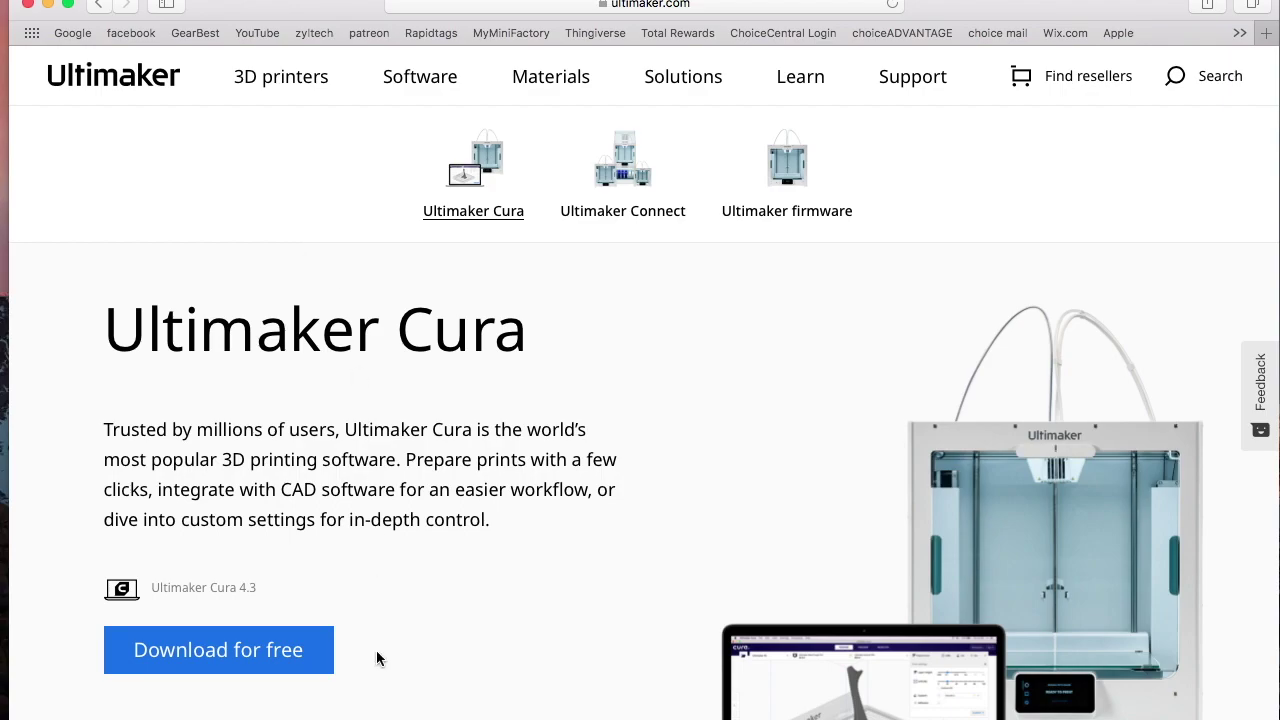
{"action": "scroll", "coordinate": [376, 650], "scroll_direction": "down", "scroll_amount": 3}
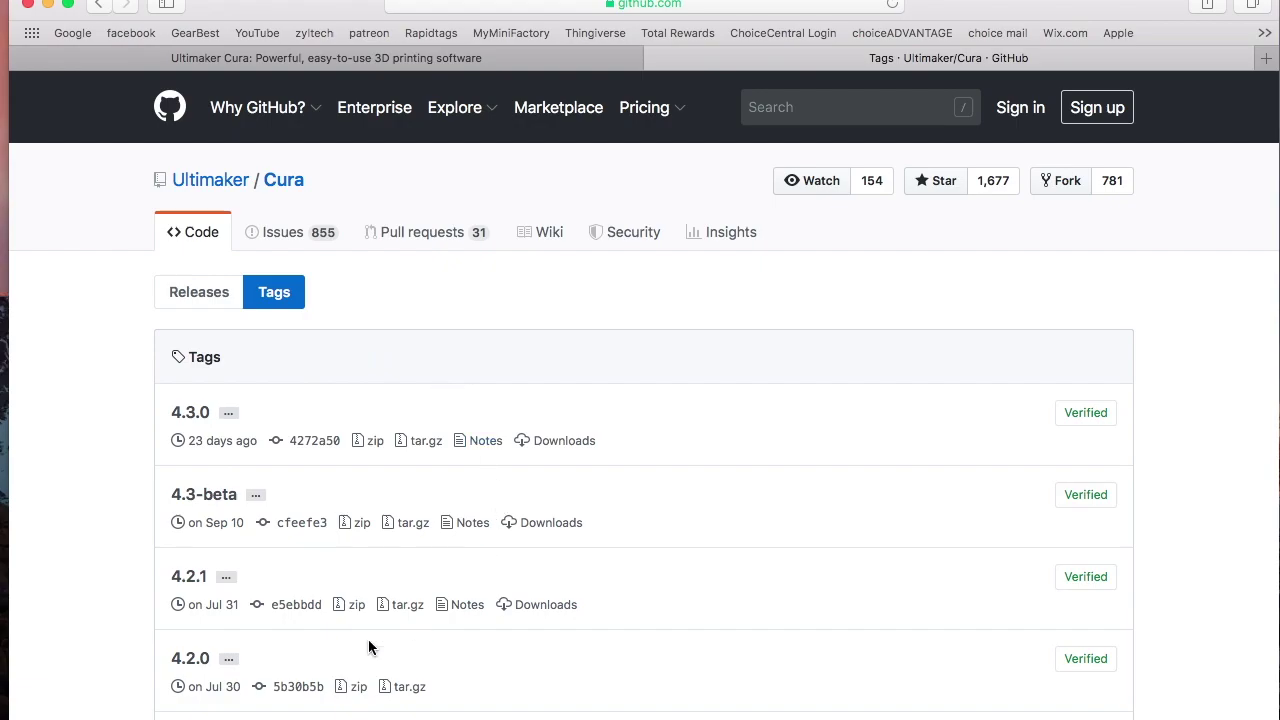
{"action": "scroll", "coordinate": [285, 622], "scroll_direction": "down", "scroll_amount": 3}
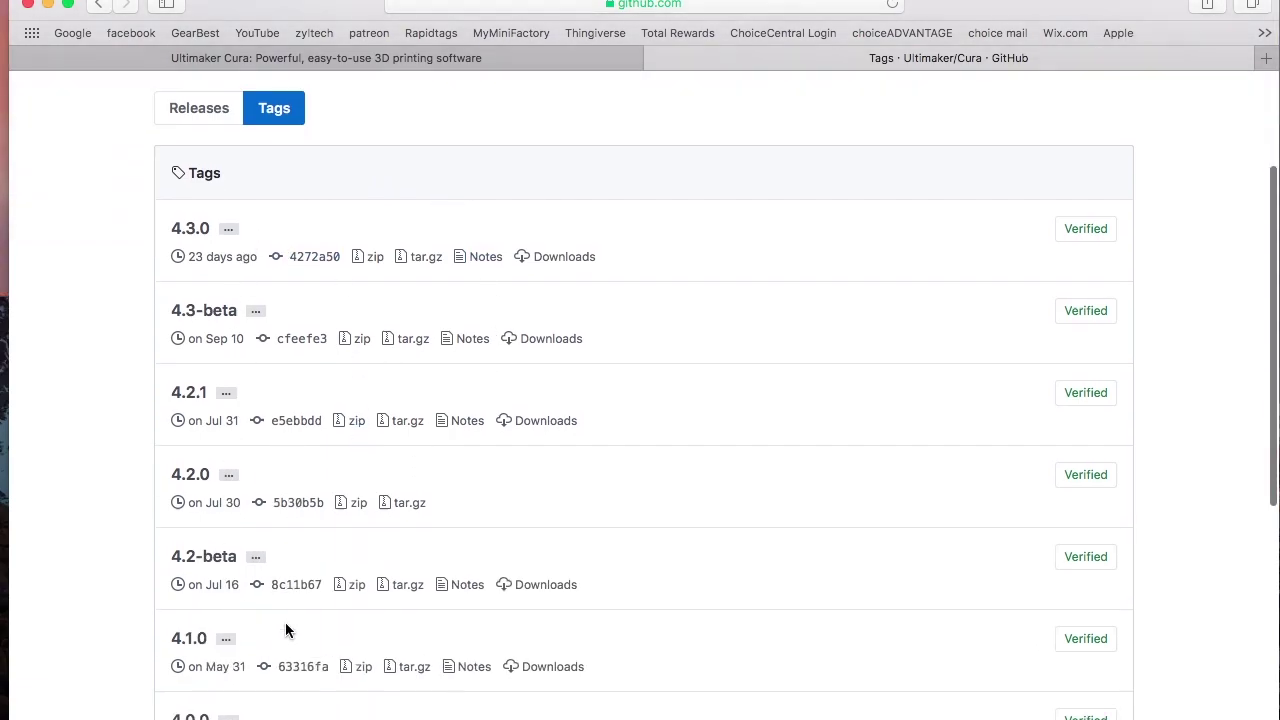
{"action": "scroll", "coordinate": [285, 622], "scroll_direction": "up", "scroll_amount": 3}
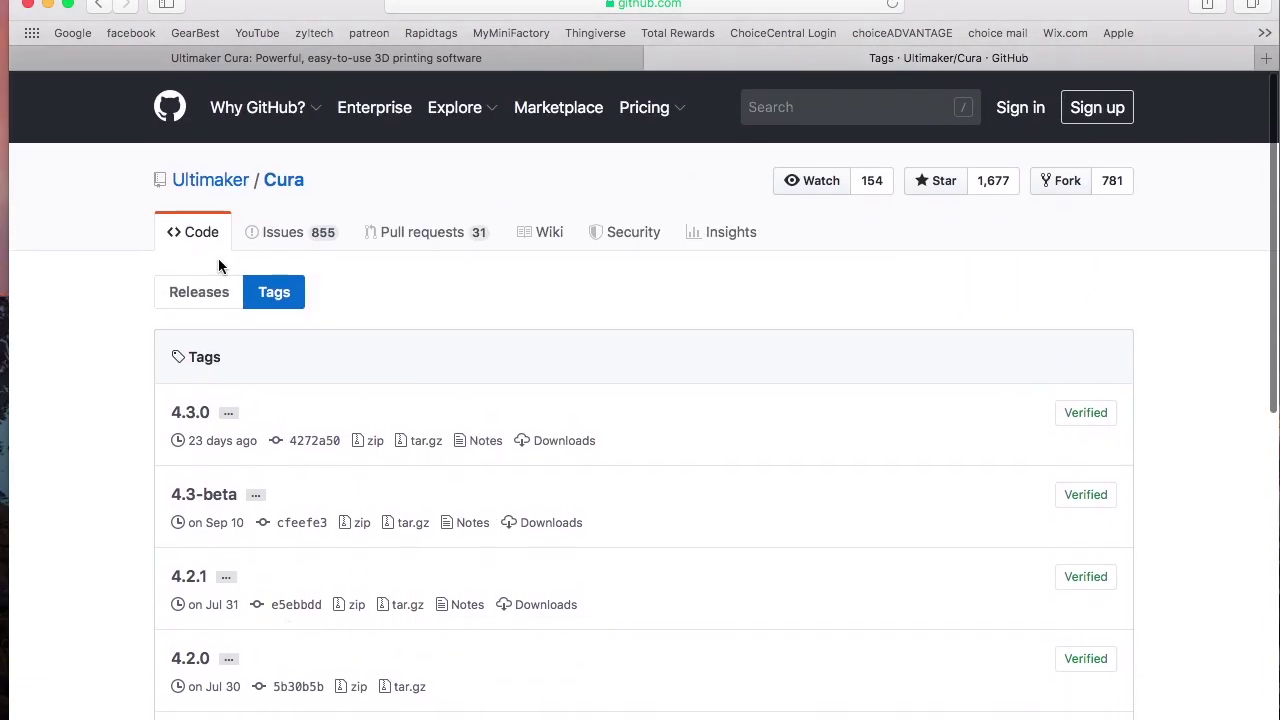
{"action": "left_click", "coordinate": [98, 10]}
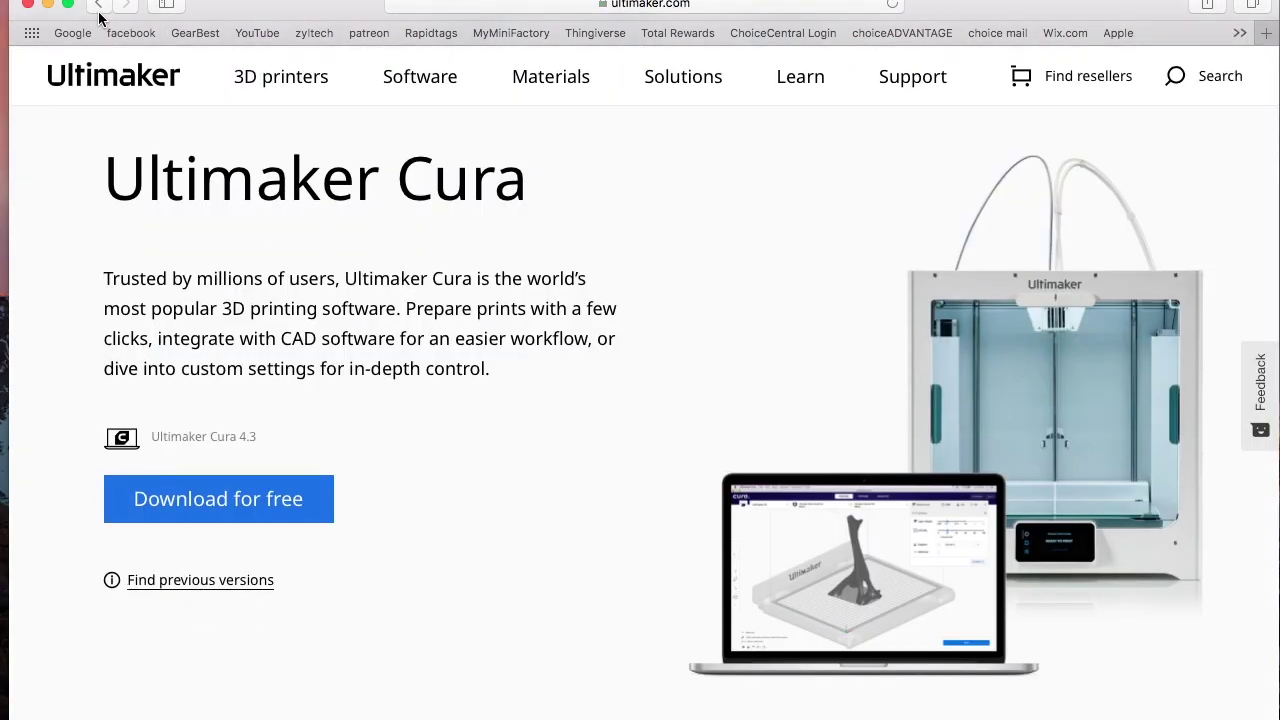
{"action": "left_click", "coordinate": [221, 499]}
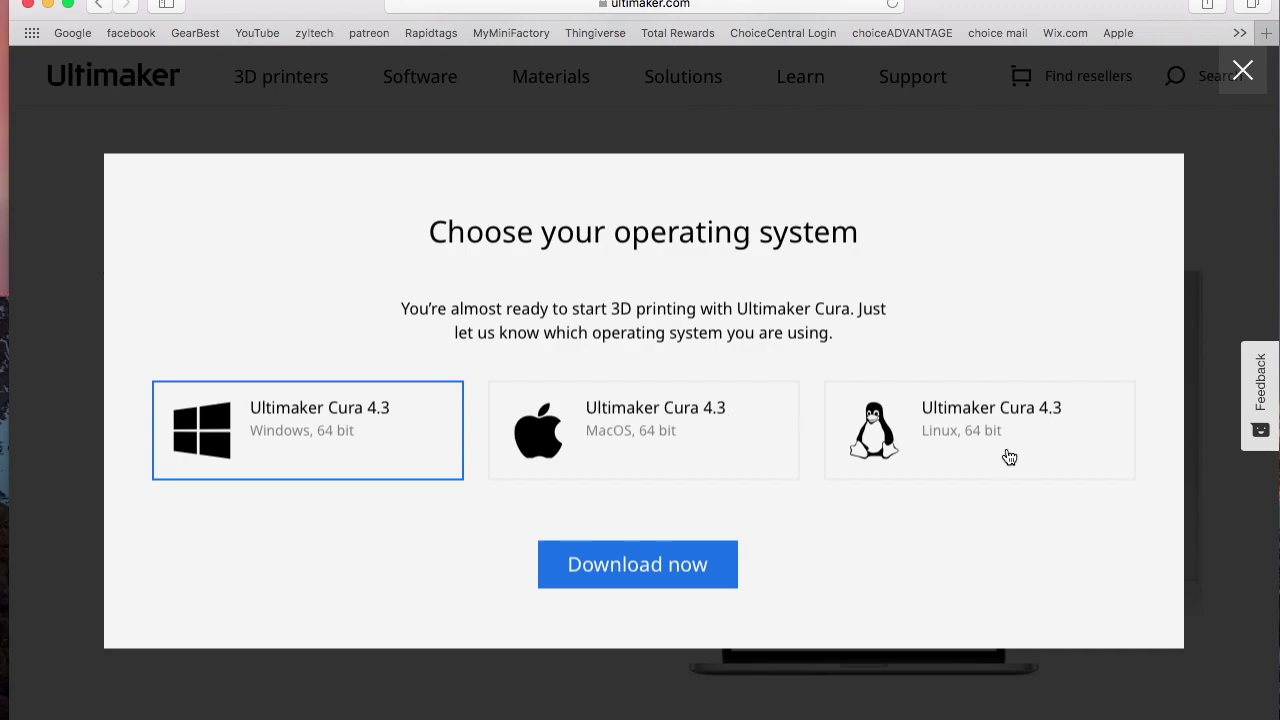
- Download the macOS 64-bit Cura 4.3 installer and check its progress in Safari's Downloads
{"action": "left_click", "coordinate": [671, 432]}
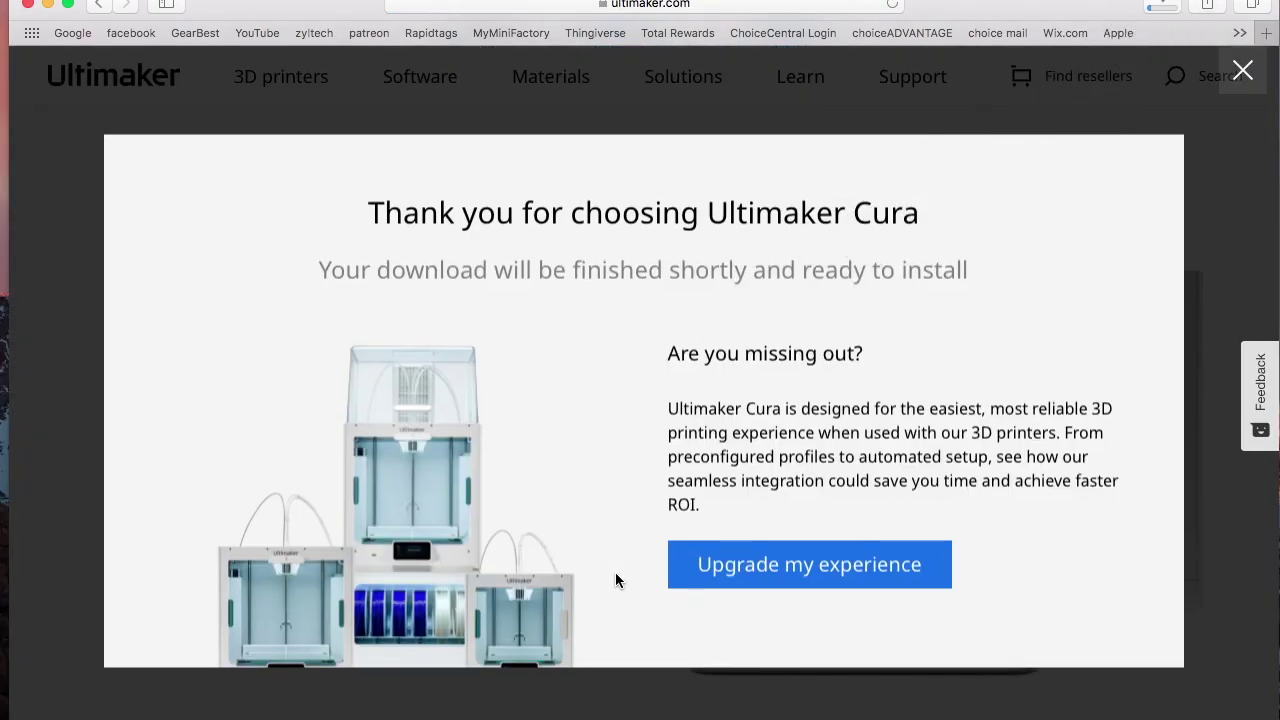
{"action": "left_click", "coordinate": [1177, 5]}
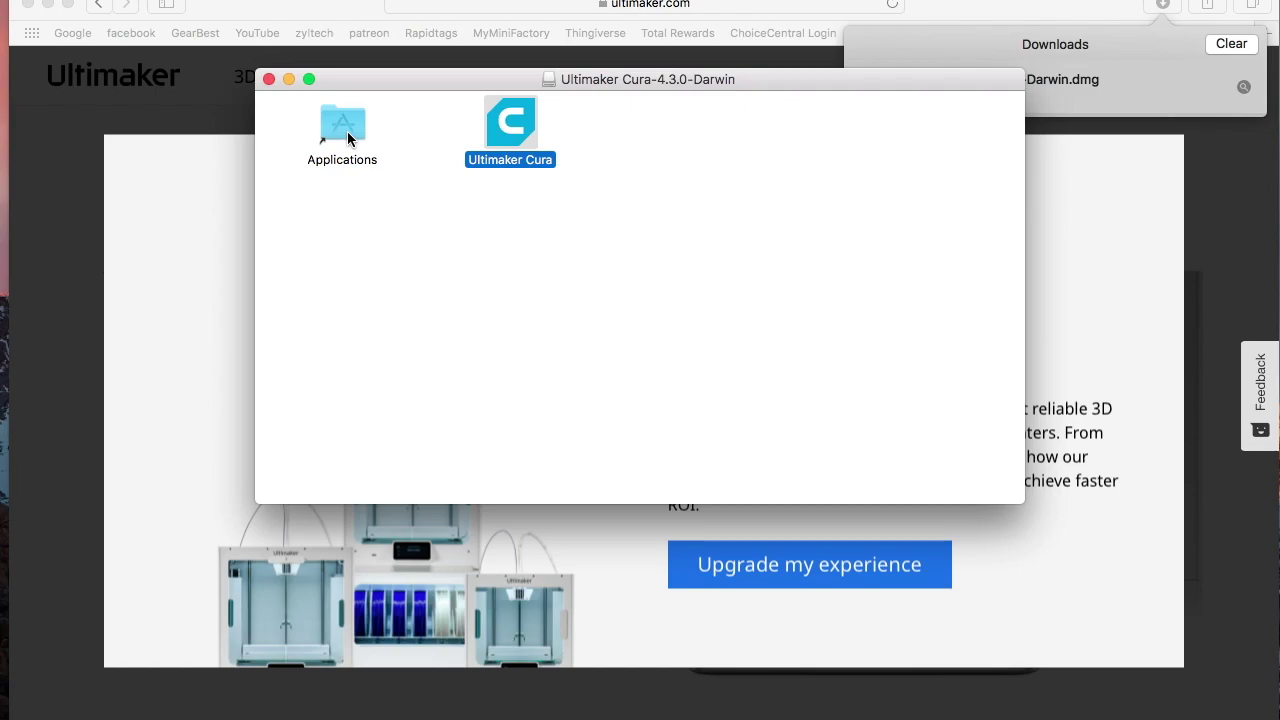
- Install Ultimaker Cura 4.3 from the DMG into Applications, launch it, and minimize Safari
{"action": "double_click", "coordinate": [347, 131]}
{"action": "left_click", "coordinate": [950, 360]}
{"action": "double_click", "coordinate": [950, 340]}
{"action": "left_click", "coordinate": [822, 264]}
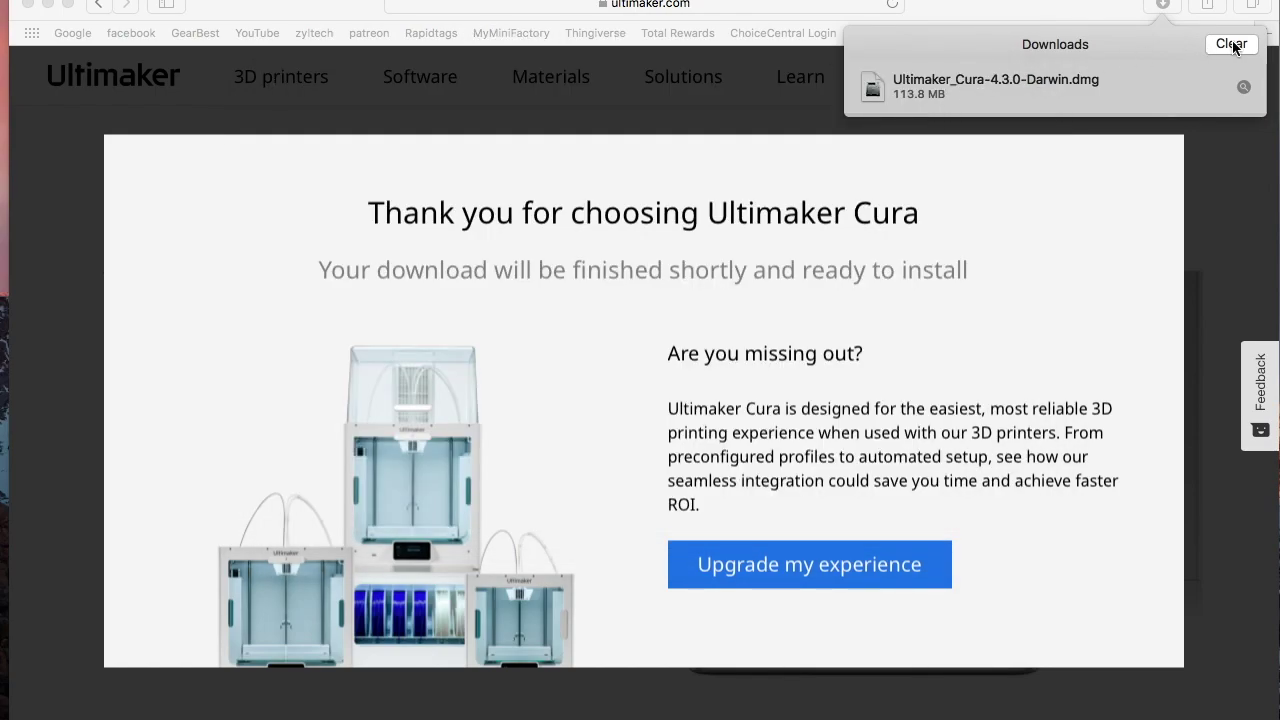
{"action": "left_click", "coordinate": [47, 6]}
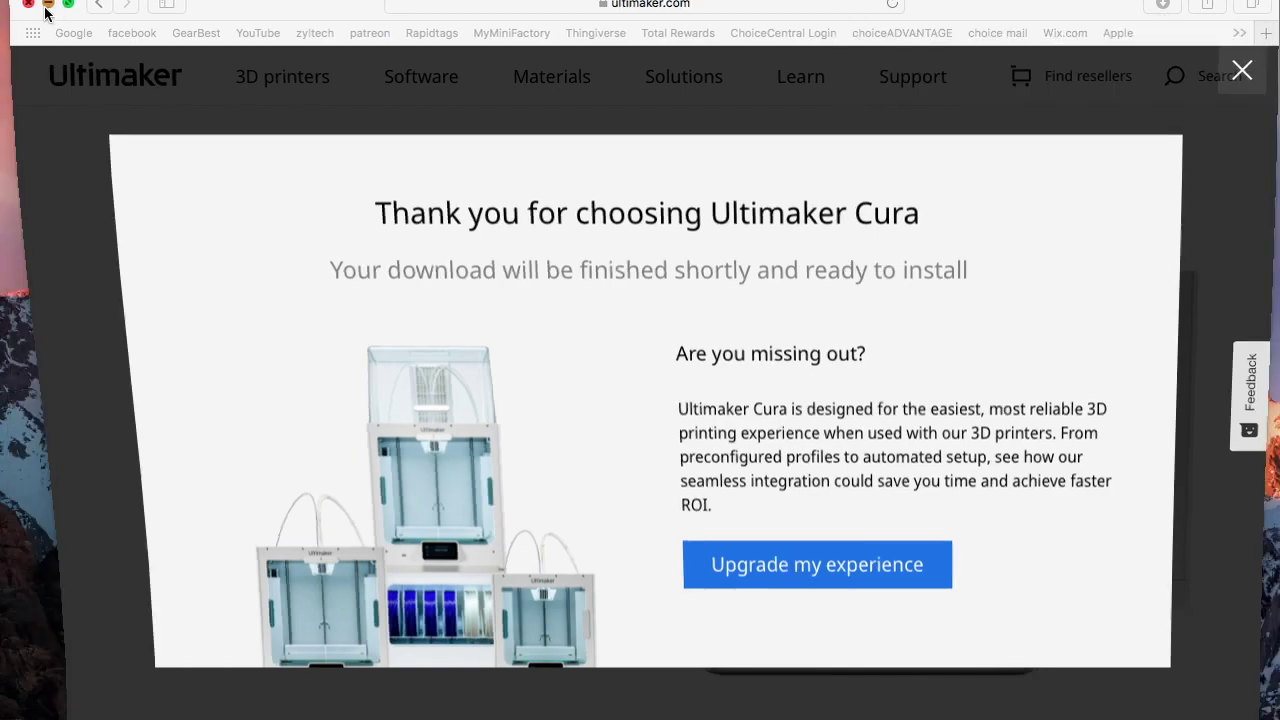
{"action": "mouse_move", "coordinate": [767, 708]}
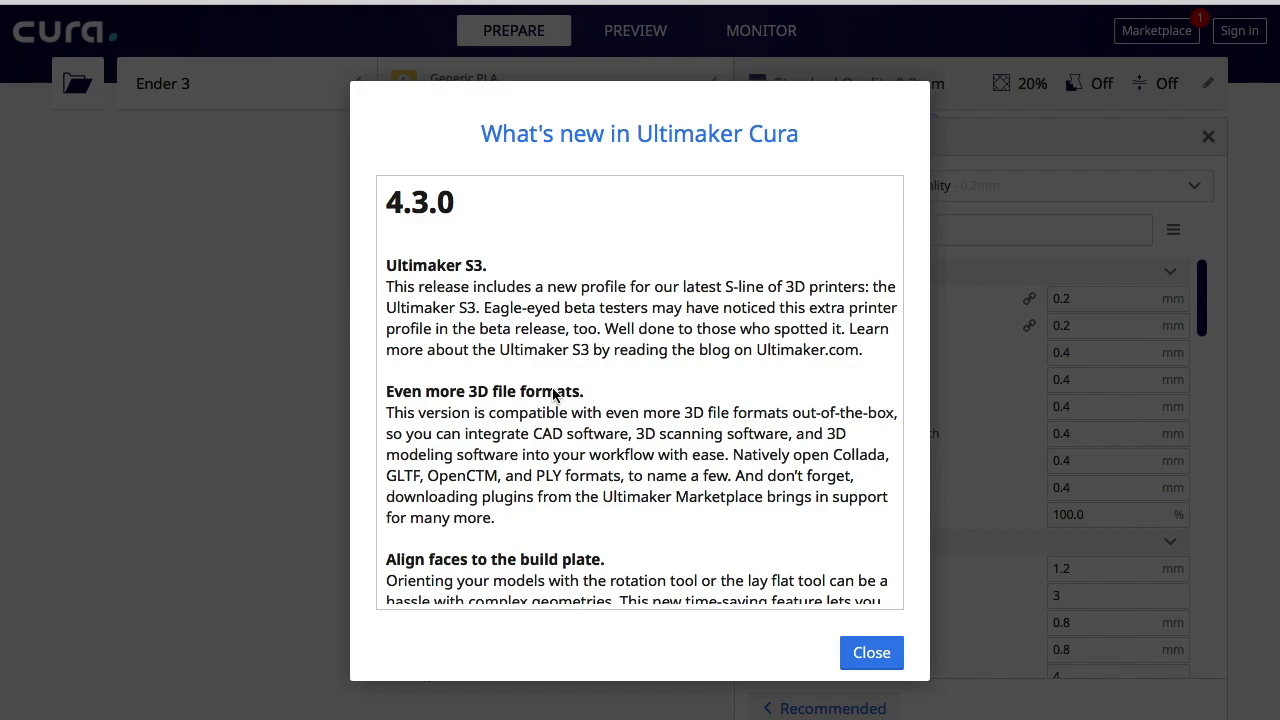
- Scroll through the Cura 4.3.0 release notes in the What's new dialog
{"action": "scroll", "coordinate": [553, 395], "scroll_direction": "down", "scroll_amount": 10}
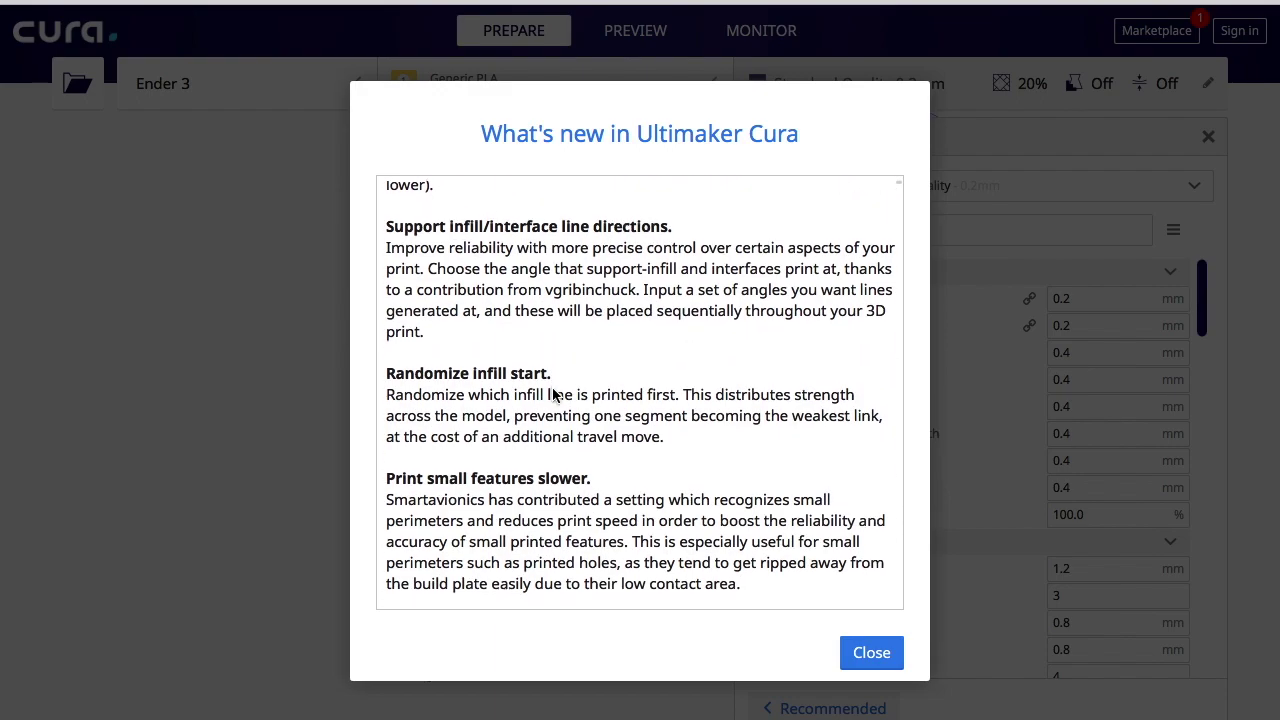
{"action": "scroll", "coordinate": [553, 395], "scroll_direction": "down", "scroll_amount": 12}
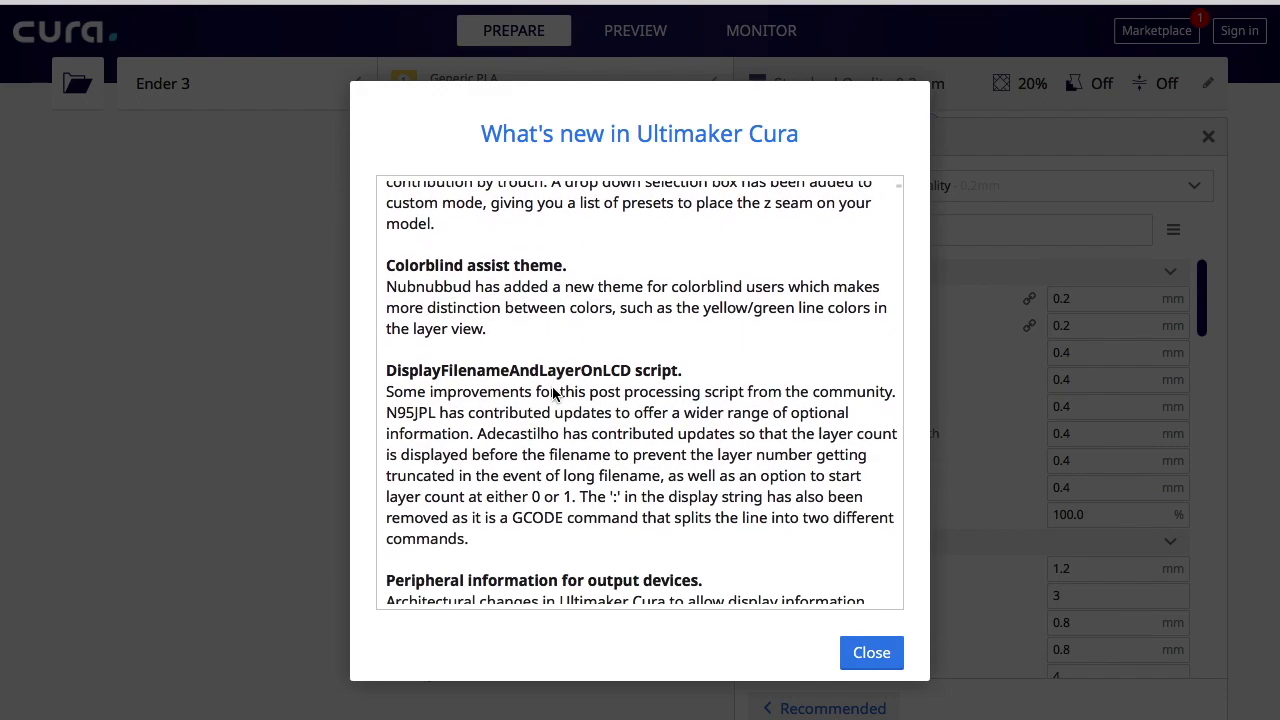
{"action": "scroll", "coordinate": [553, 395], "scroll_direction": "down", "scroll_amount": 8}
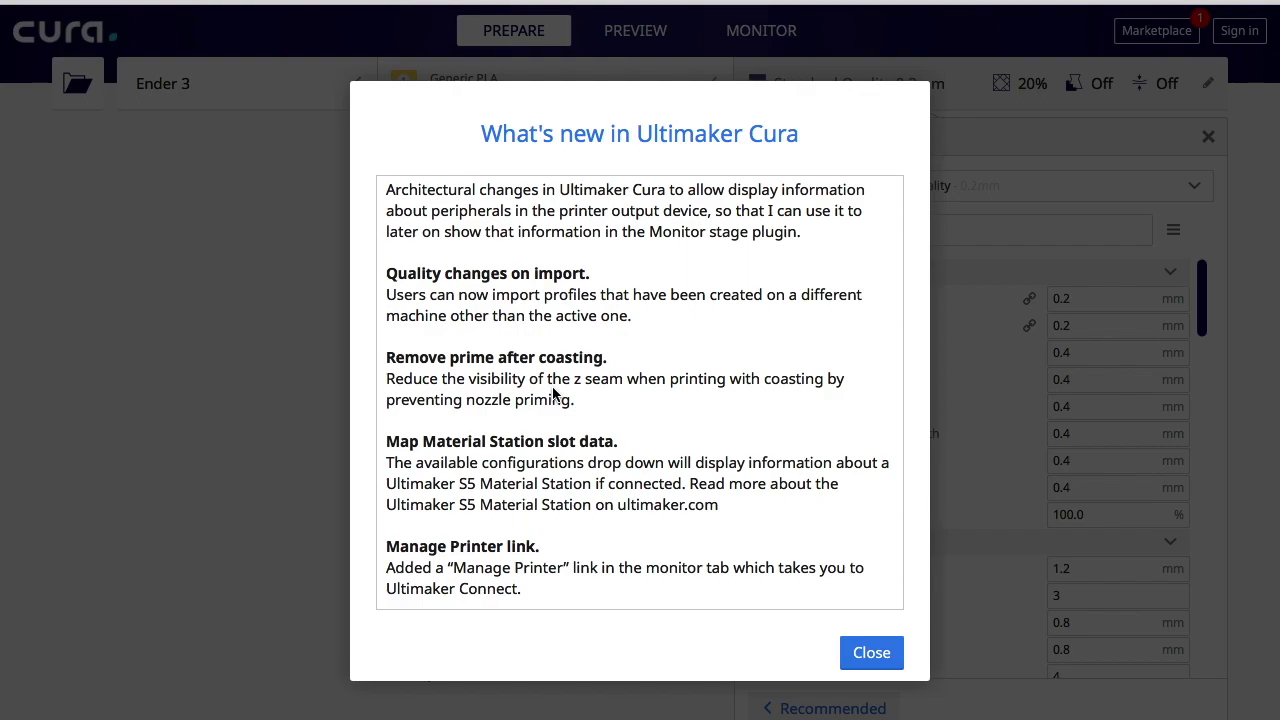
{"action": "scroll", "coordinate": [553, 395], "scroll_direction": "down", "scroll_amount": 9}
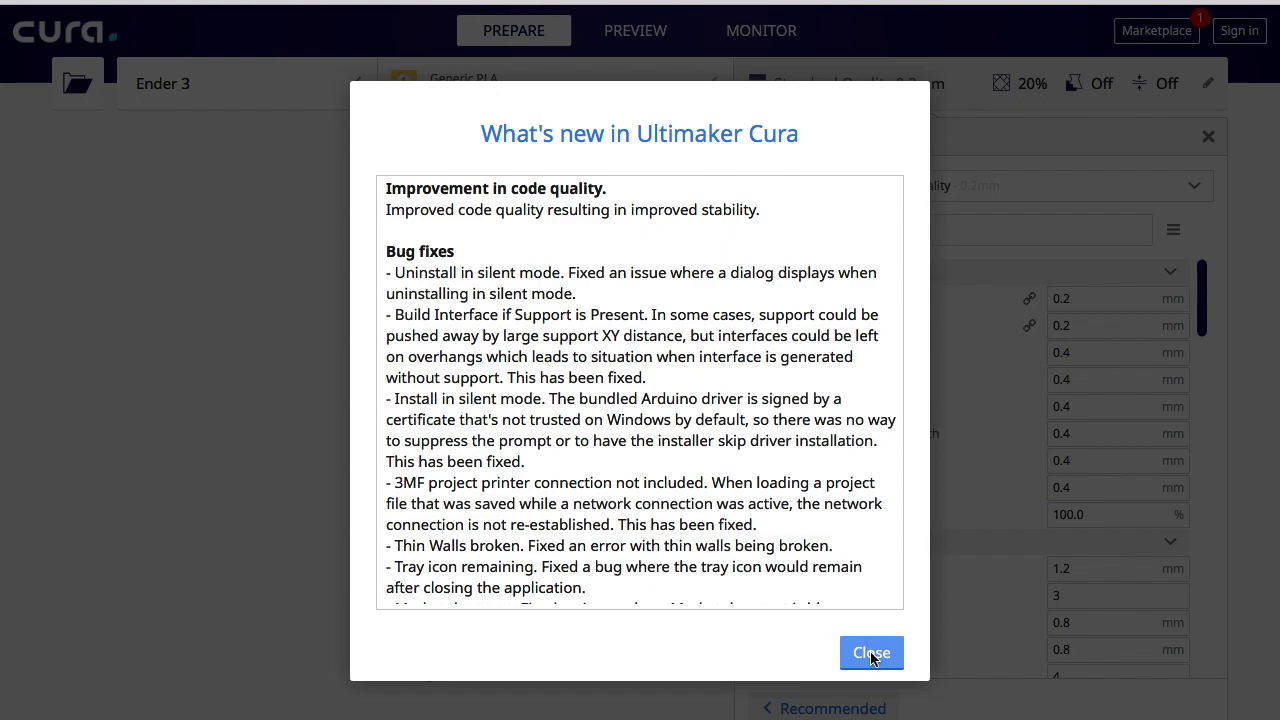
{"action": "scroll", "coordinate": [756, 362], "scroll_direction": "up", "scroll_amount": 10}
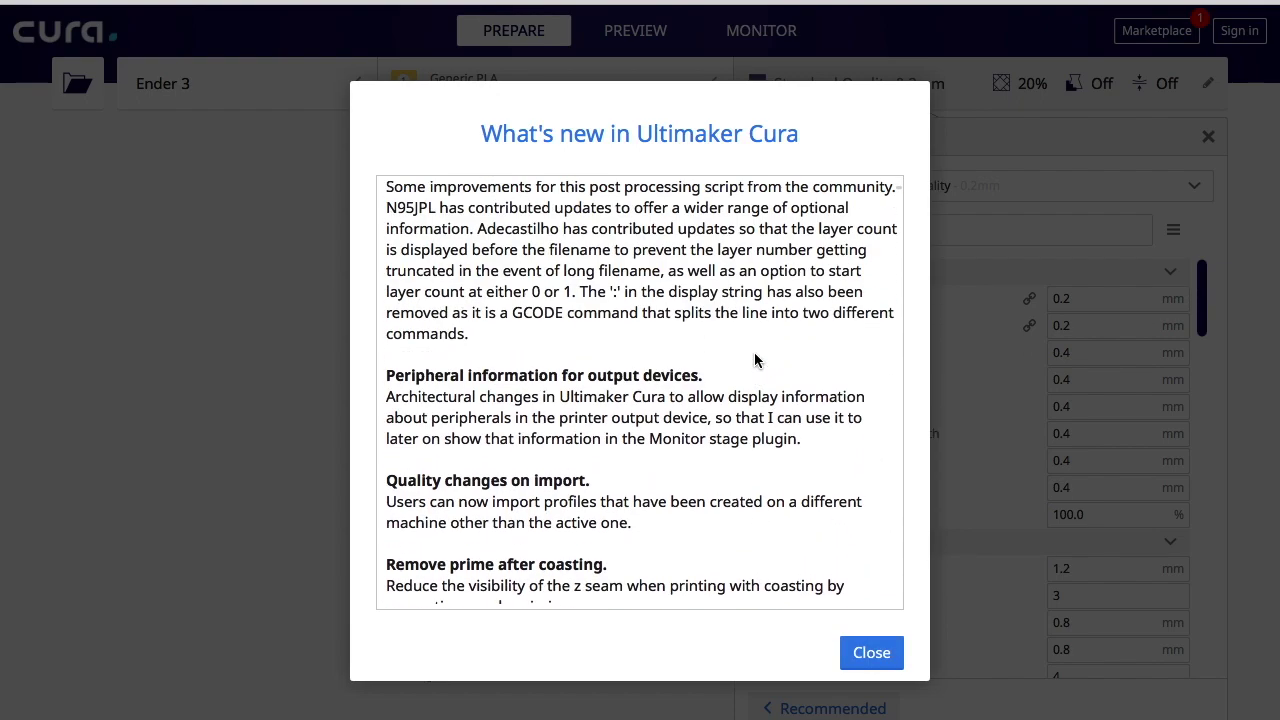
{"action": "scroll", "coordinate": [756, 362], "scroll_direction": "up", "scroll_amount": 5}
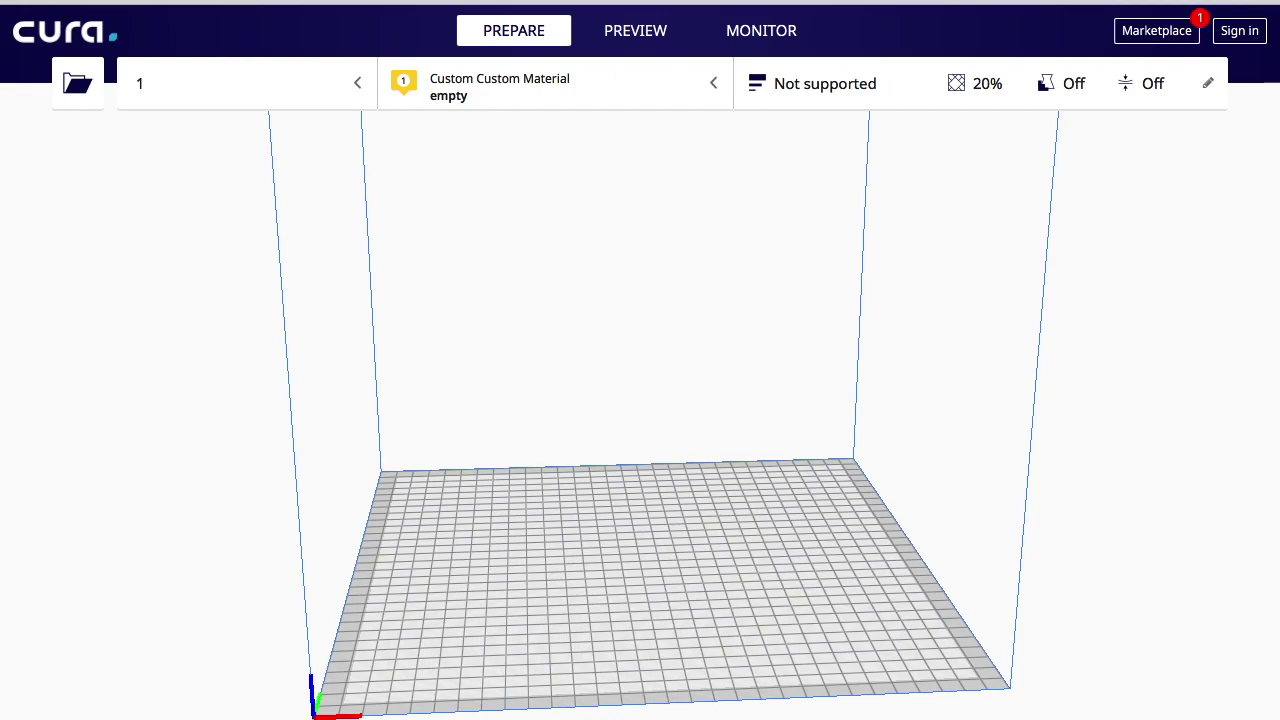
- Open the Add Printer dialog from Preferences > Printers
{"action": "left_click", "coordinate": [100, 10]}
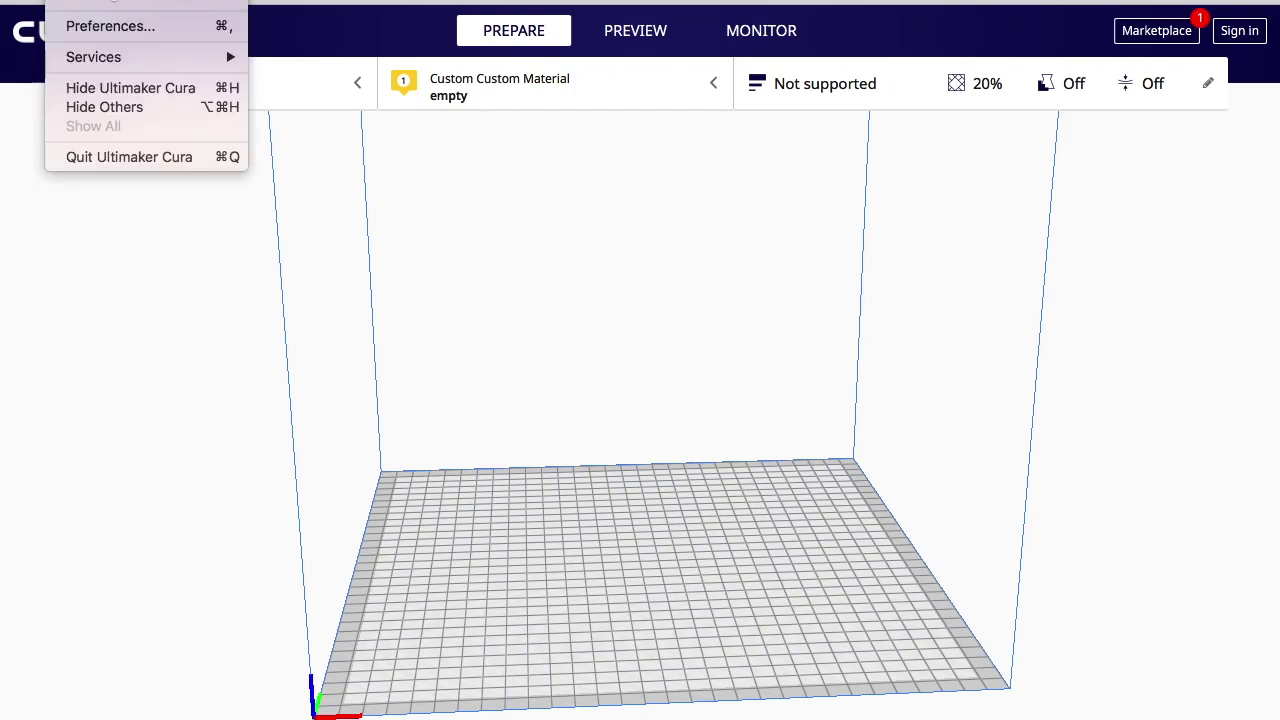
{"action": "left_click", "coordinate": [104, 30]}
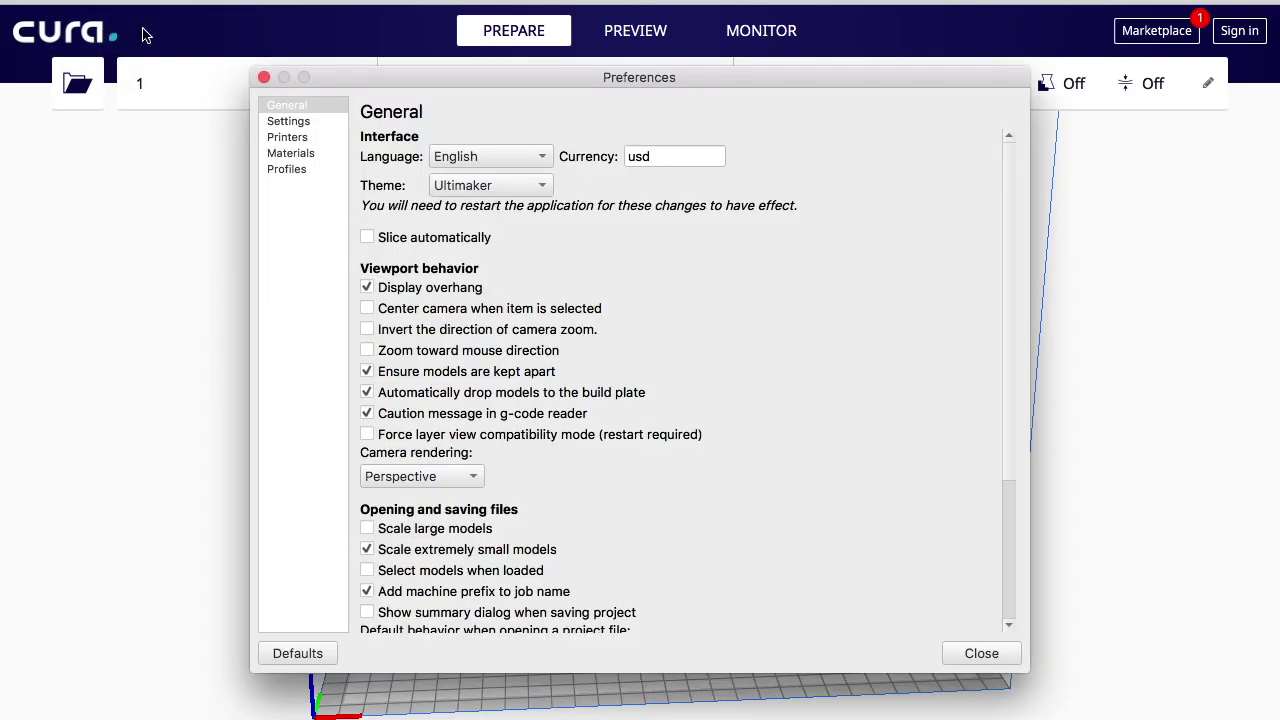
{"action": "left_click", "coordinate": [292, 138]}
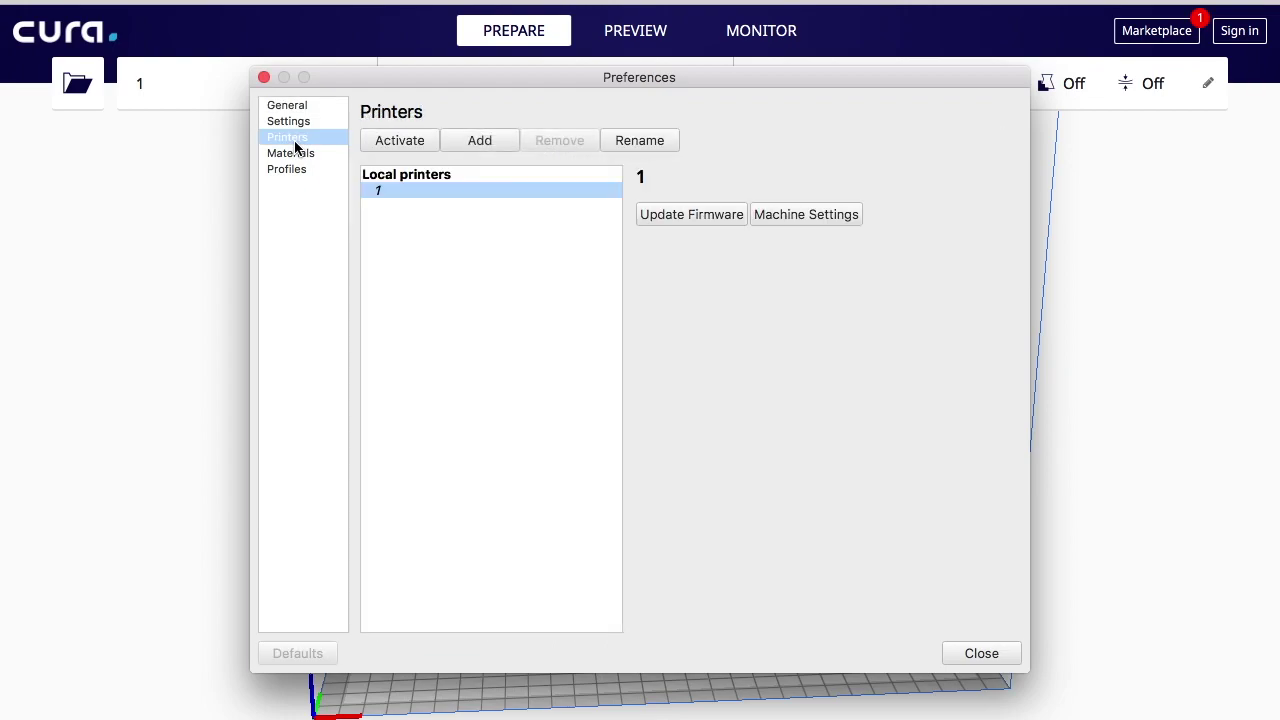
{"action": "left_click", "coordinate": [482, 142]}
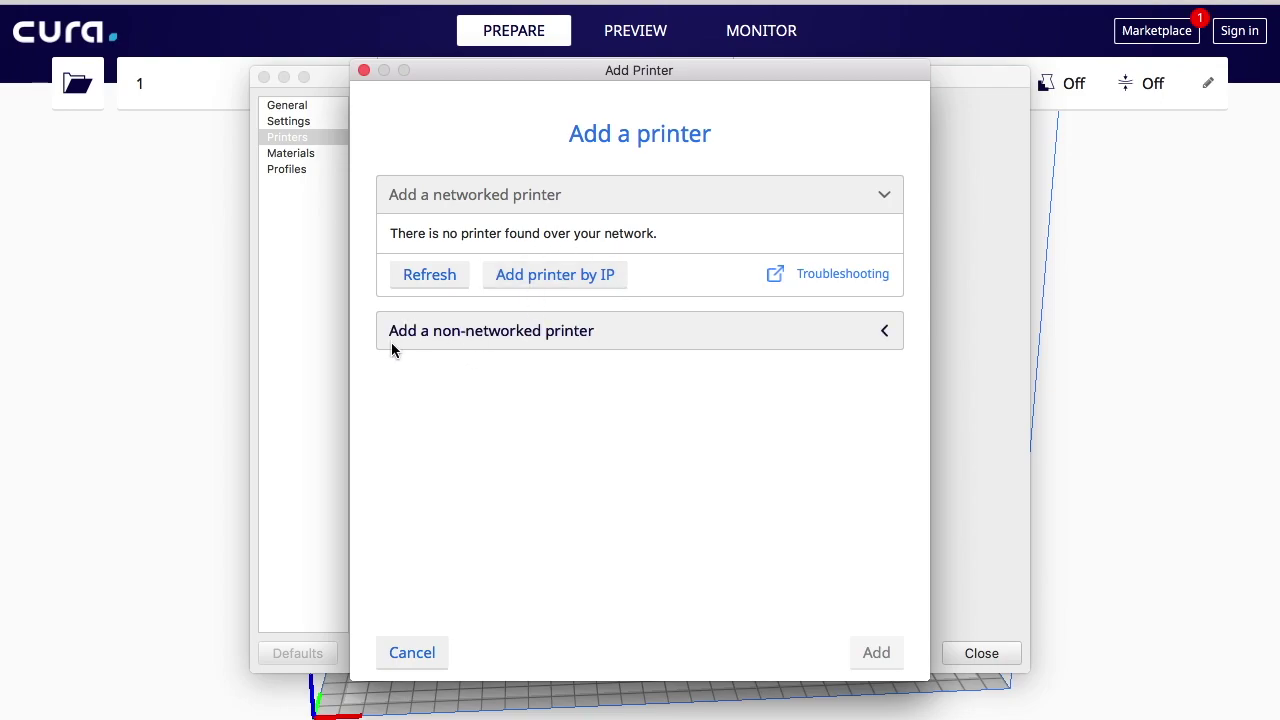
- Add a Creality CR-10 from the non-networked printer list
{"action": "left_click", "coordinate": [500, 337]}
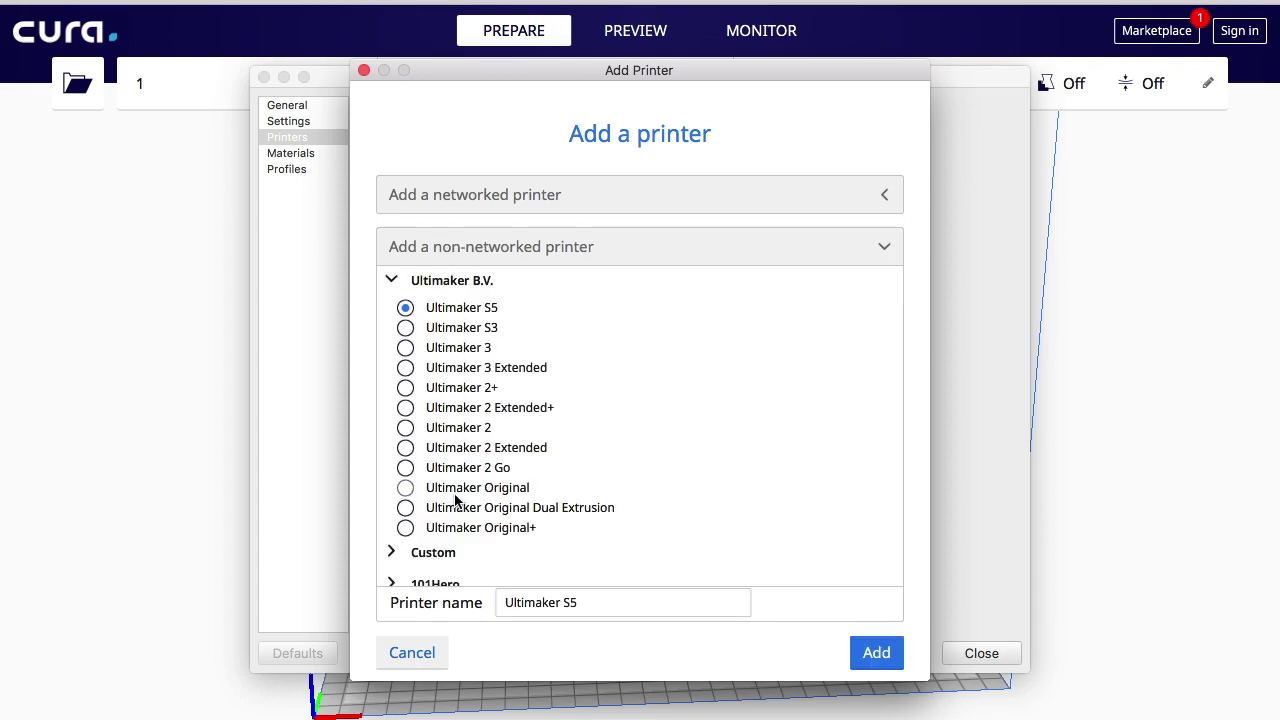
{"action": "scroll", "coordinate": [455, 497], "scroll_direction": "down", "scroll_amount": 5}
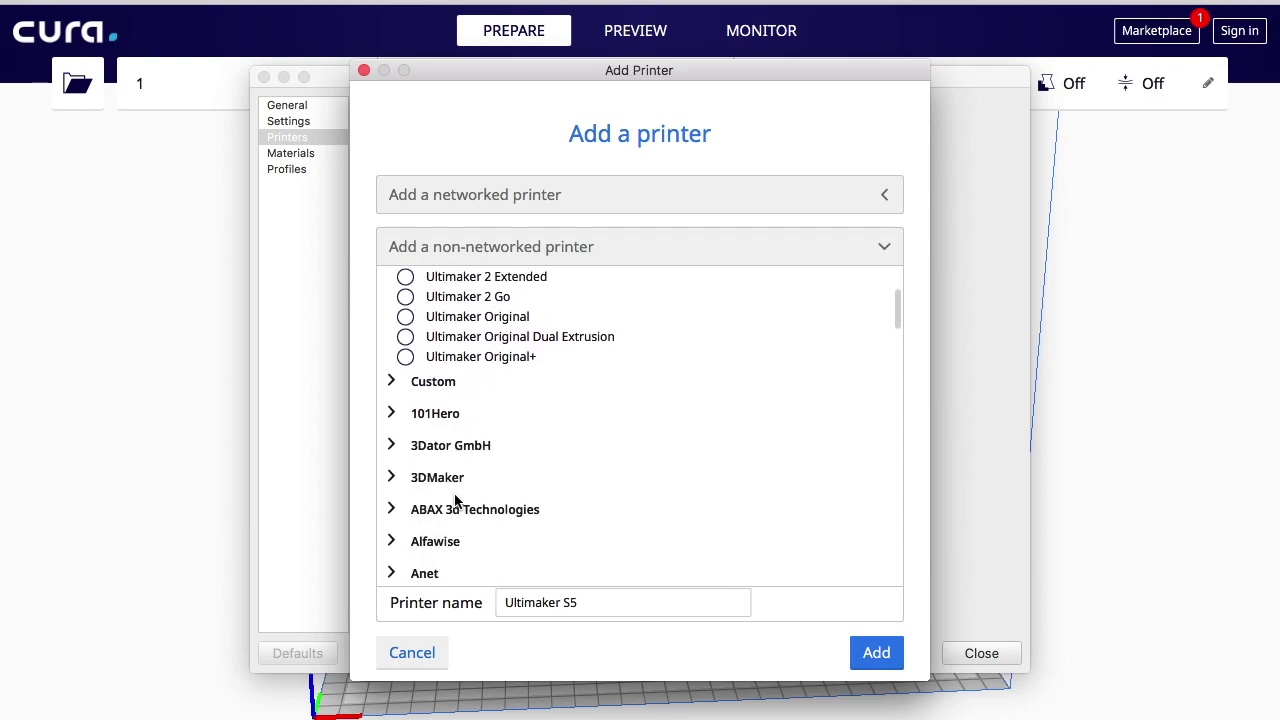
{"action": "scroll", "coordinate": [455, 500], "scroll_direction": "down", "scroll_amount": 1}
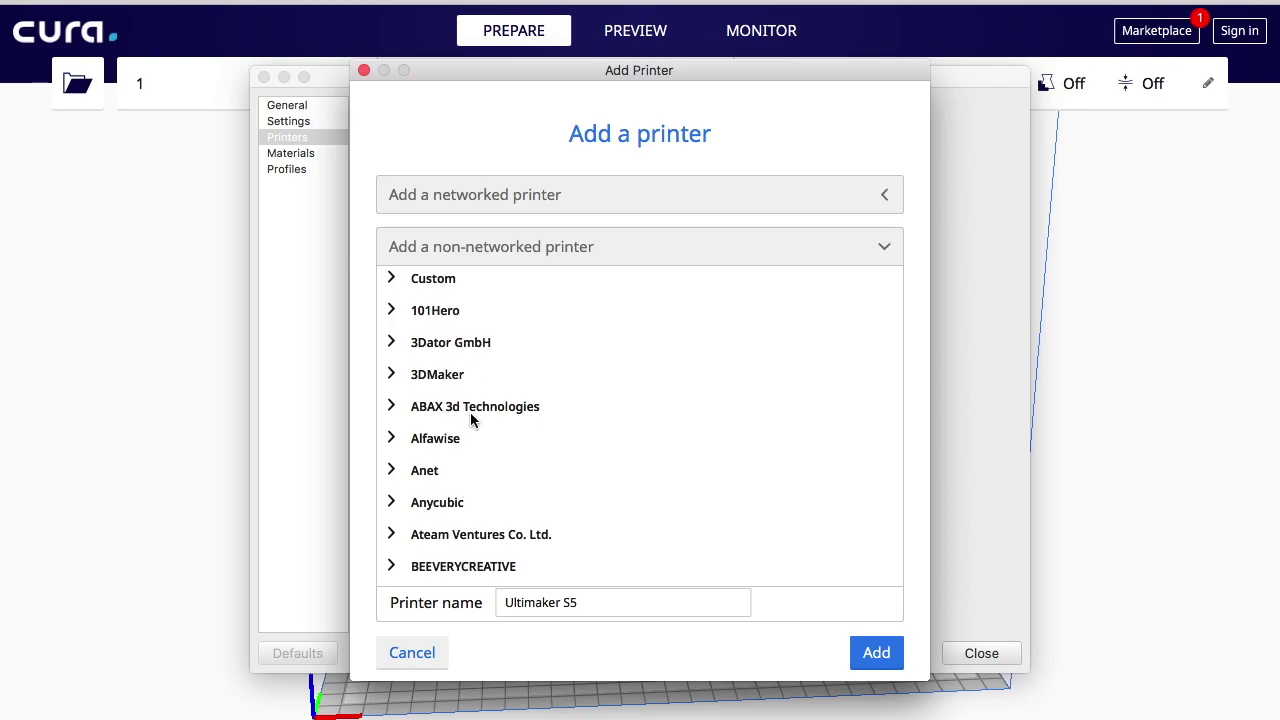
{"action": "left_click", "coordinate": [391, 440]}
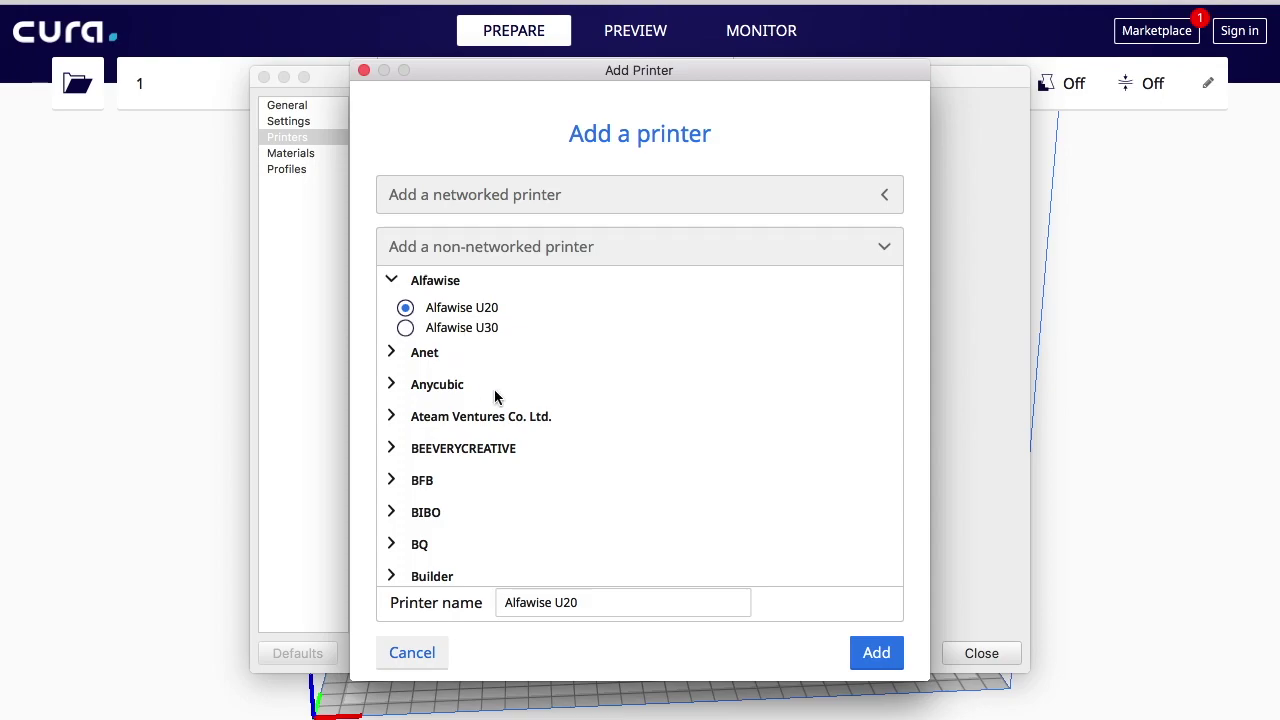
{"action": "scroll", "coordinate": [500, 420], "scroll_direction": "down", "scroll_amount": 5}
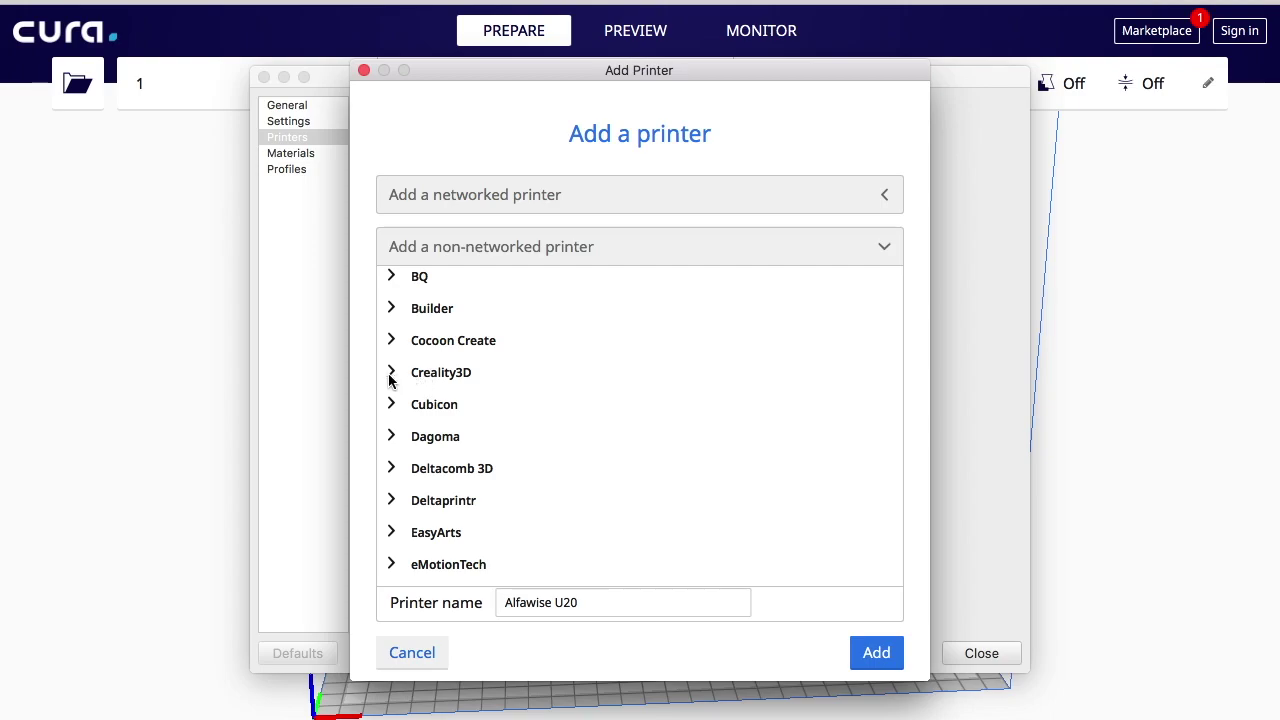
{"action": "left_click", "coordinate": [390, 373]}
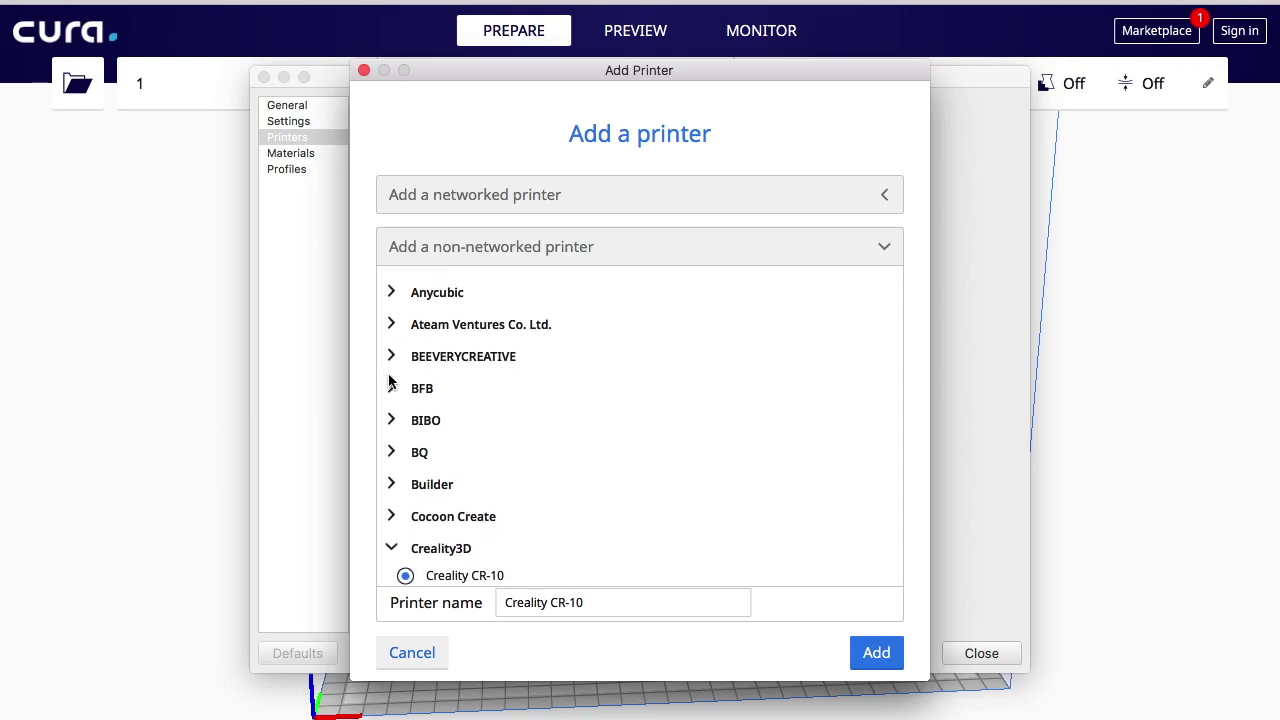
{"action": "scroll", "coordinate": [576, 518], "scroll_direction": "down", "scroll_amount": 5}
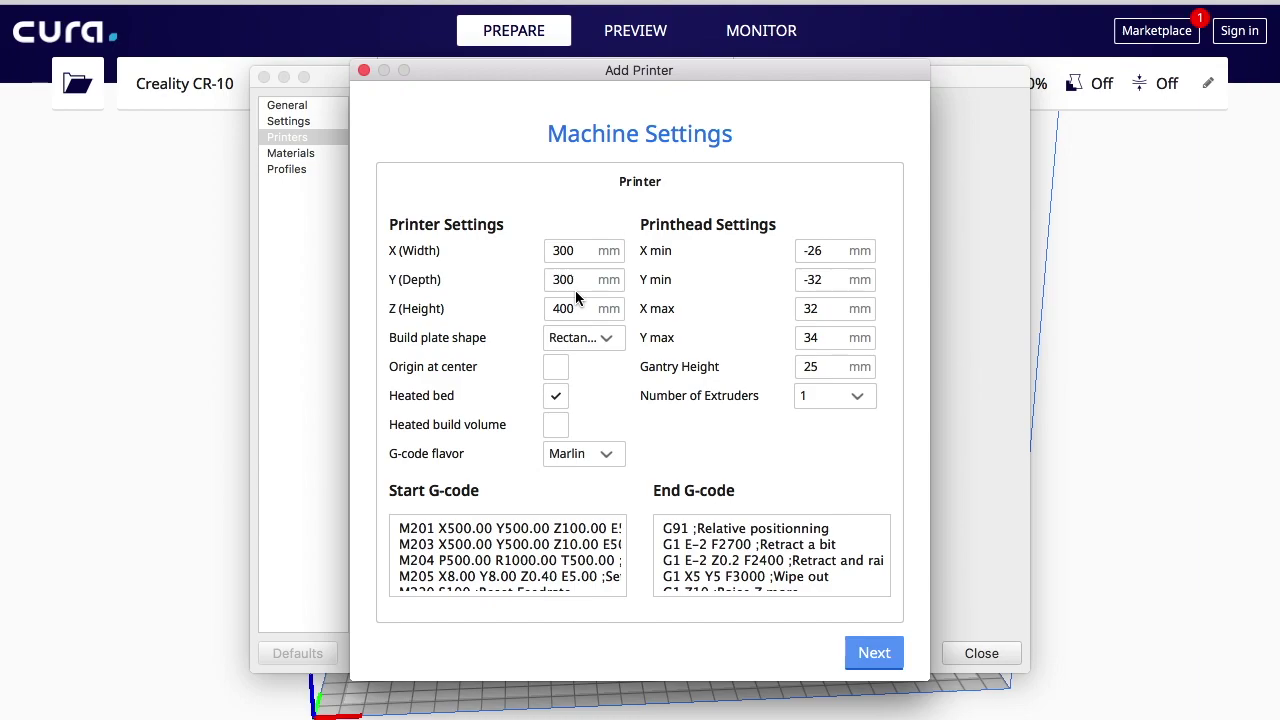
{"action": "key", "text": "Return"}
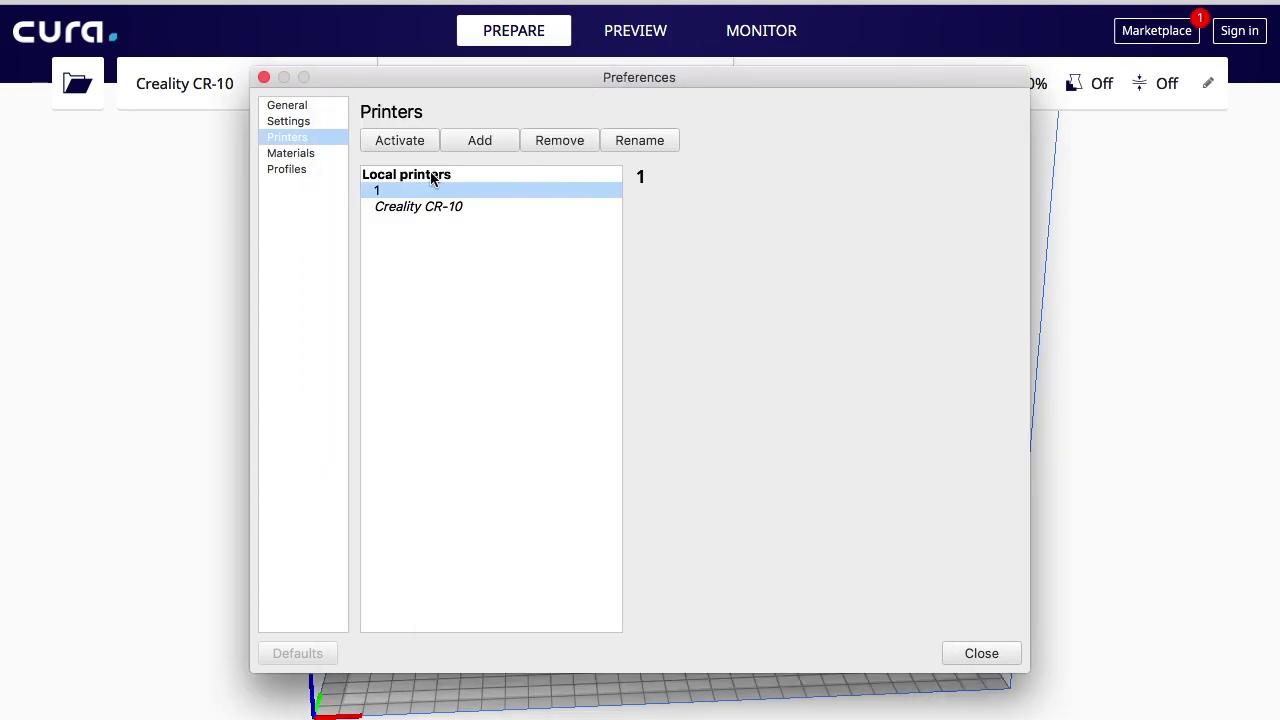
- Review the CR-10's 300×300×400 mm machine settings, then close them and Preferences
{"action": "left_click", "coordinate": [400, 208]}
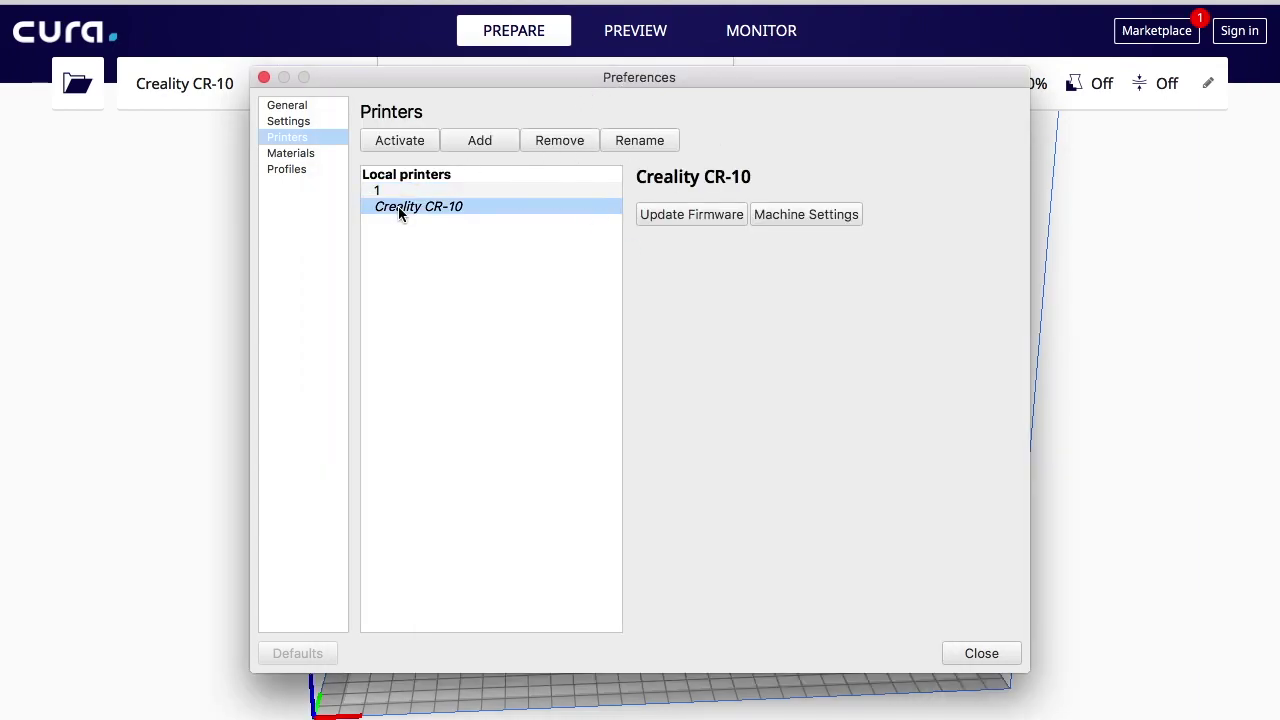
{"action": "left_click", "coordinate": [784, 219]}
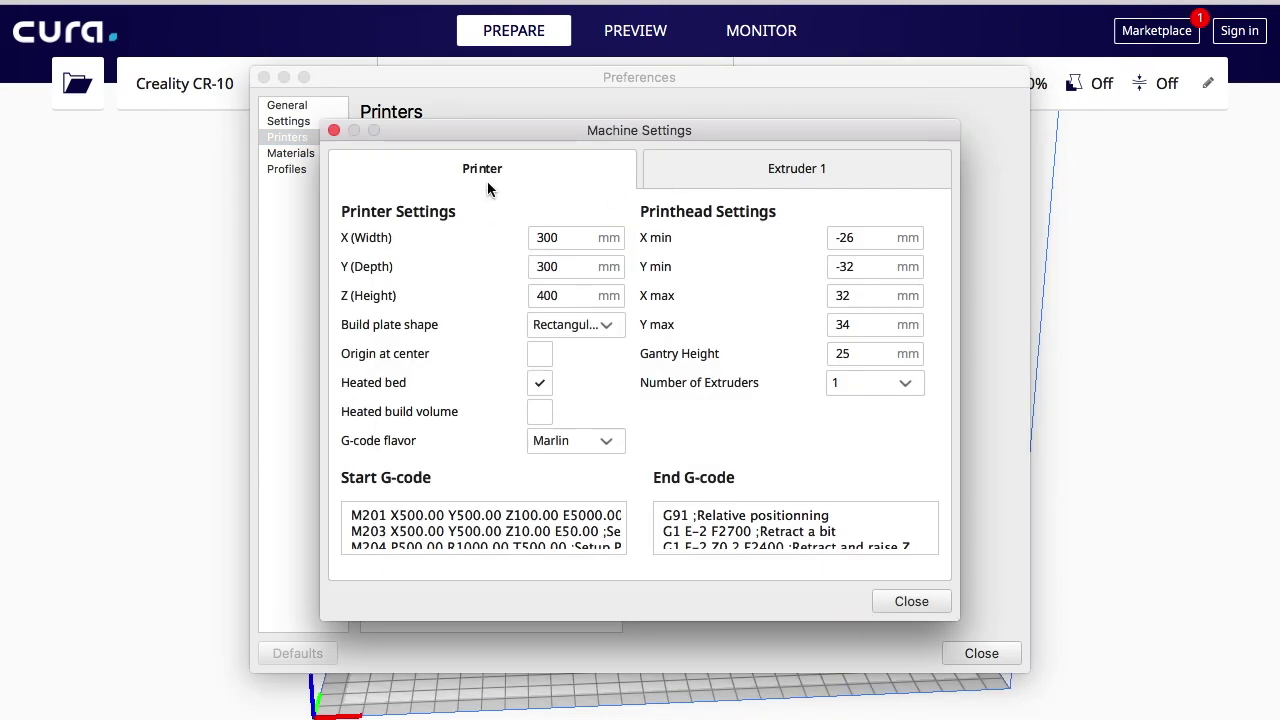
{"action": "left_click", "coordinate": [564, 240]}
{"action": "mouse_move", "coordinate": [538, 359]}
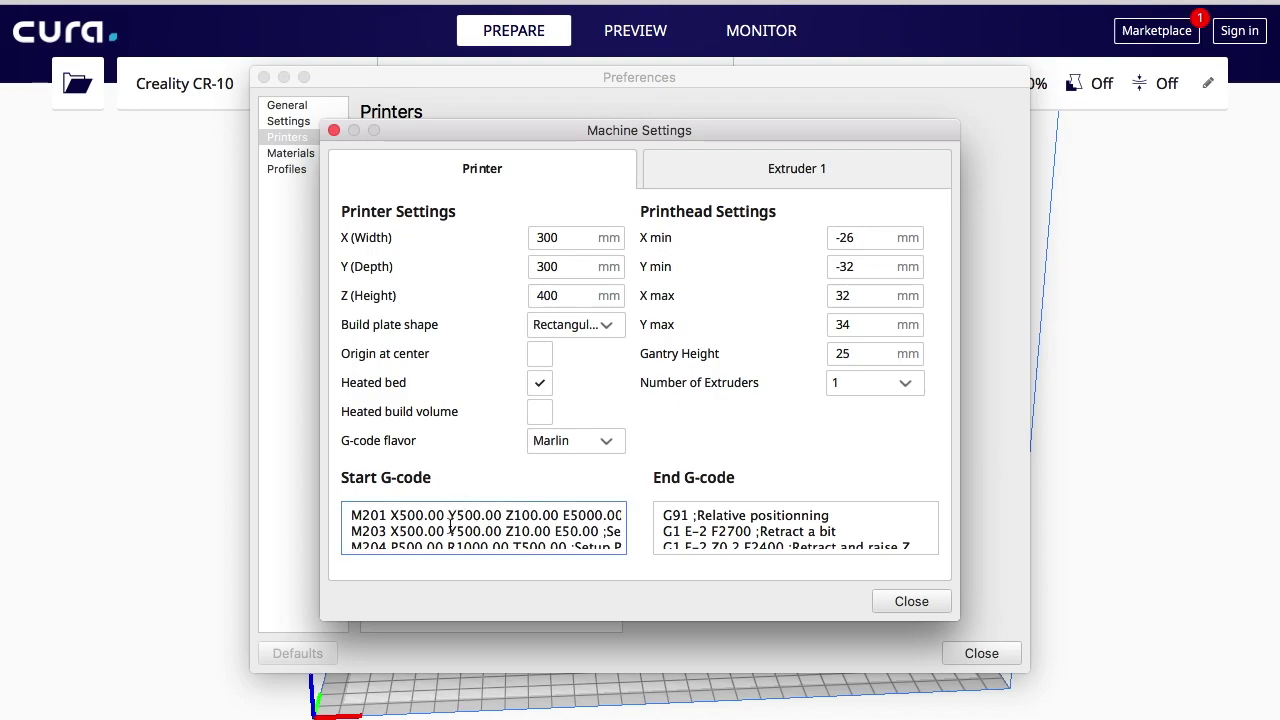
{"action": "scroll", "coordinate": [445, 540], "scroll_direction": "down", "scroll_amount": 3}
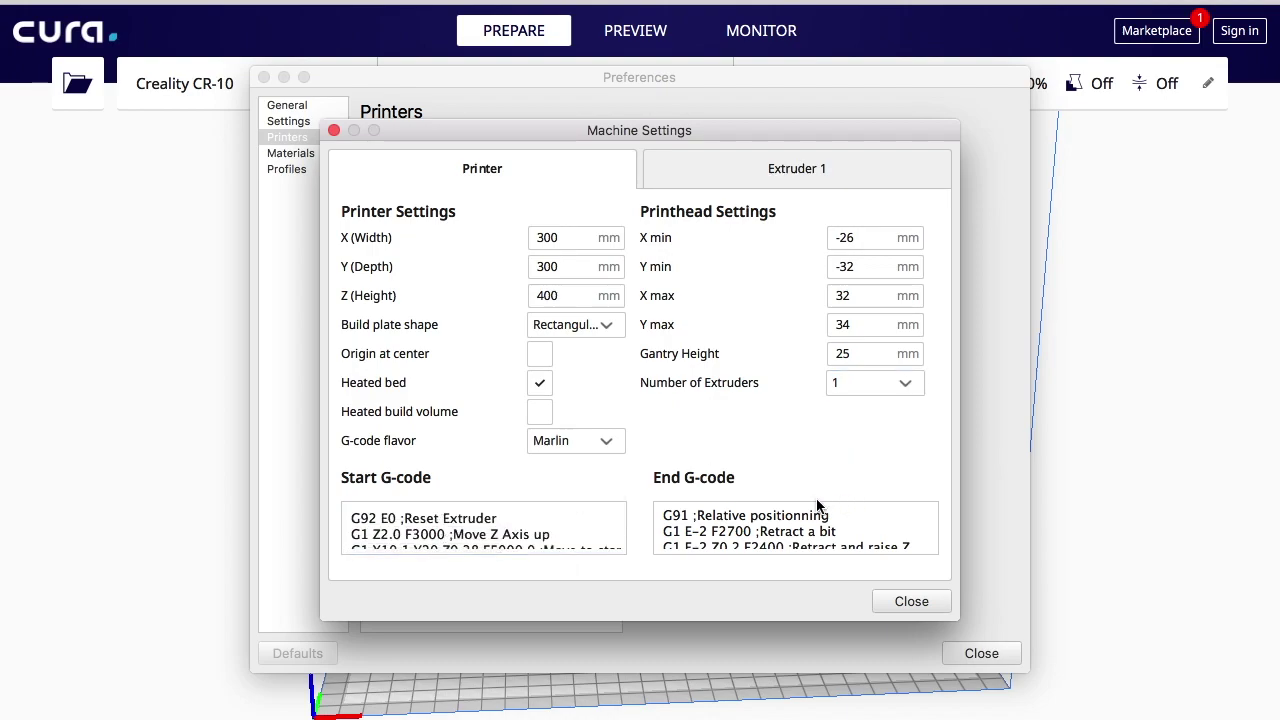
{"action": "scroll", "coordinate": [712, 540], "scroll_direction": "down", "scroll_amount": 5}
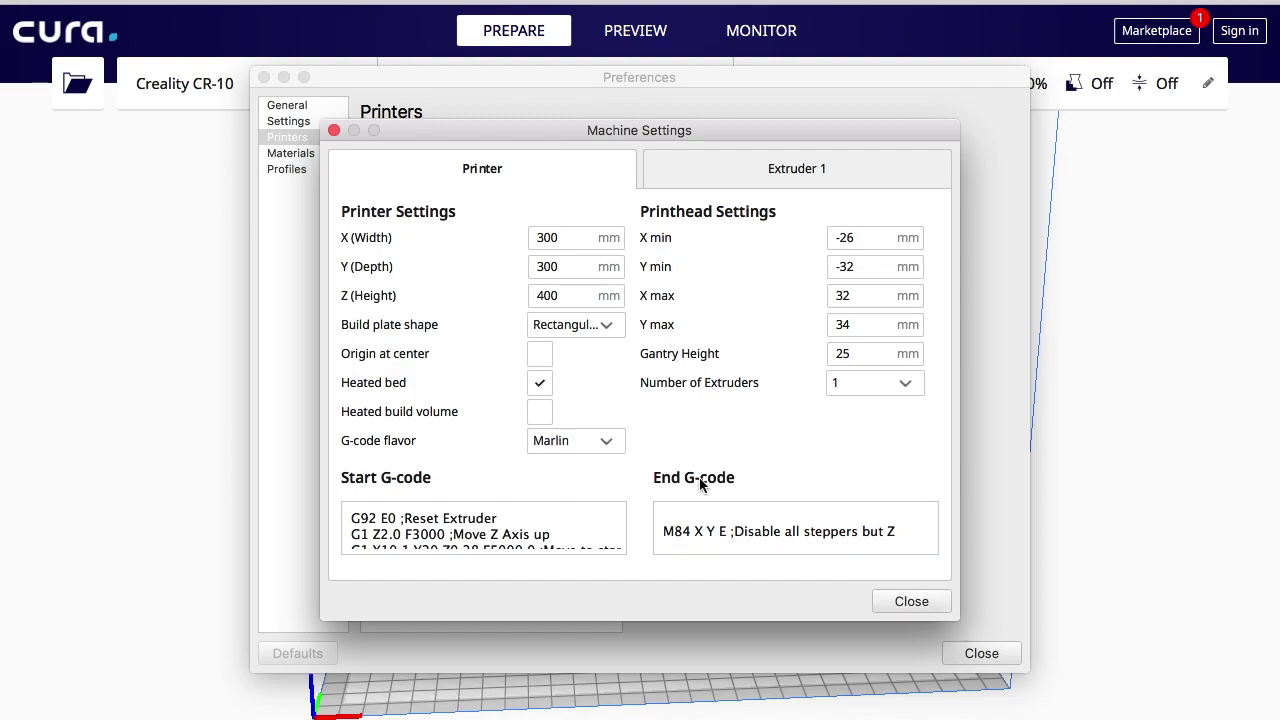
{"action": "left_click", "coordinate": [903, 601]}
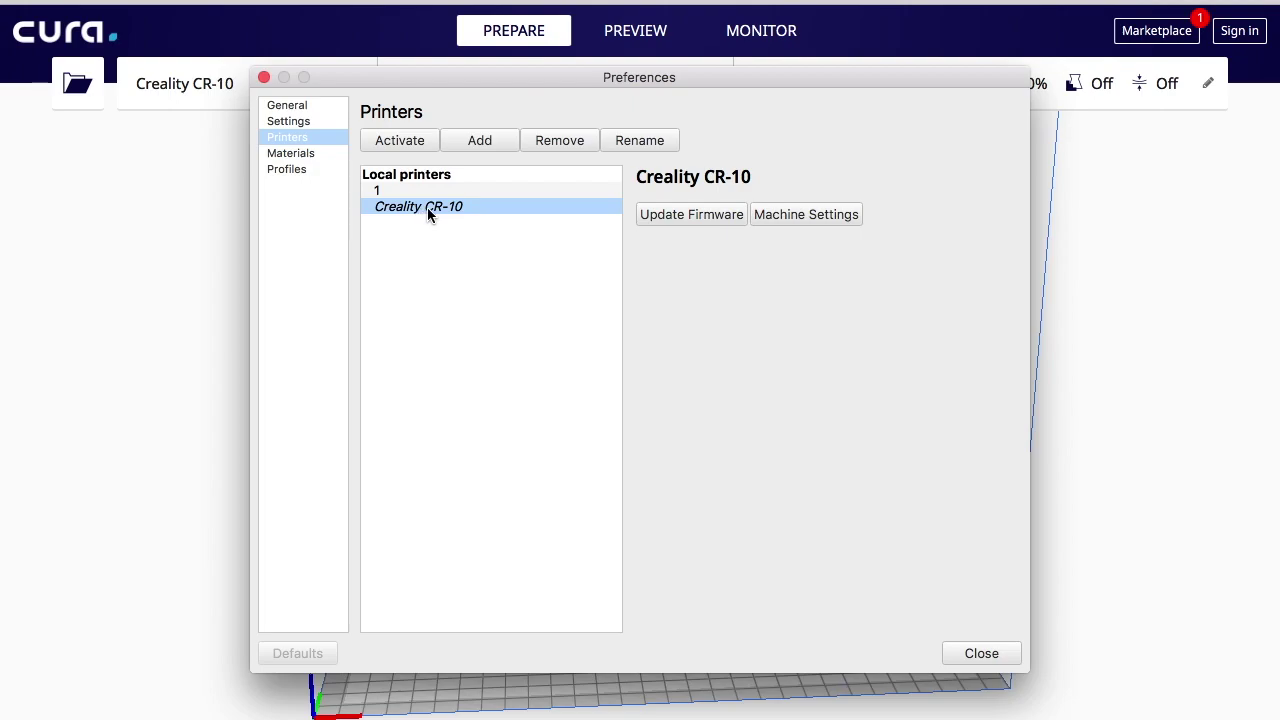
{"action": "left_click", "coordinate": [264, 77]}
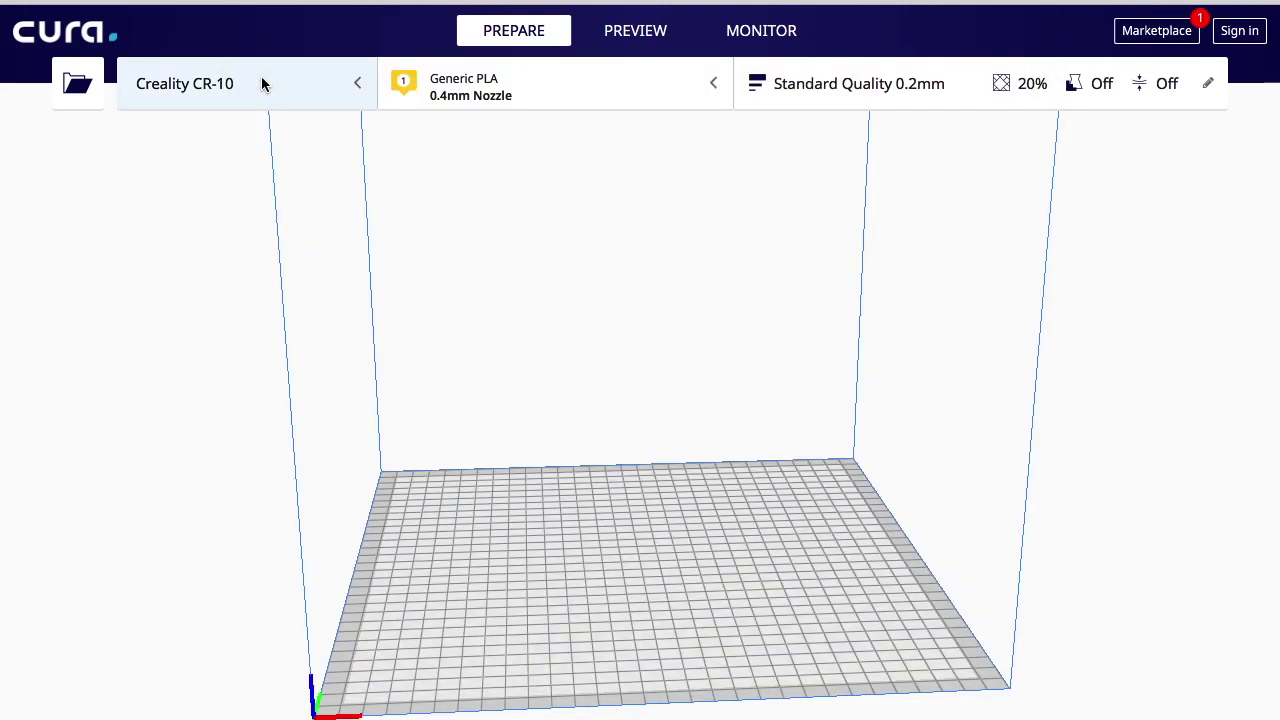
- Show the CR-10's quality profiles: Super, Dynamic, Standard and Low Quality
{"action": "left_click", "coordinate": [914, 92]}
{"action": "left_click", "coordinate": [893, 190]}
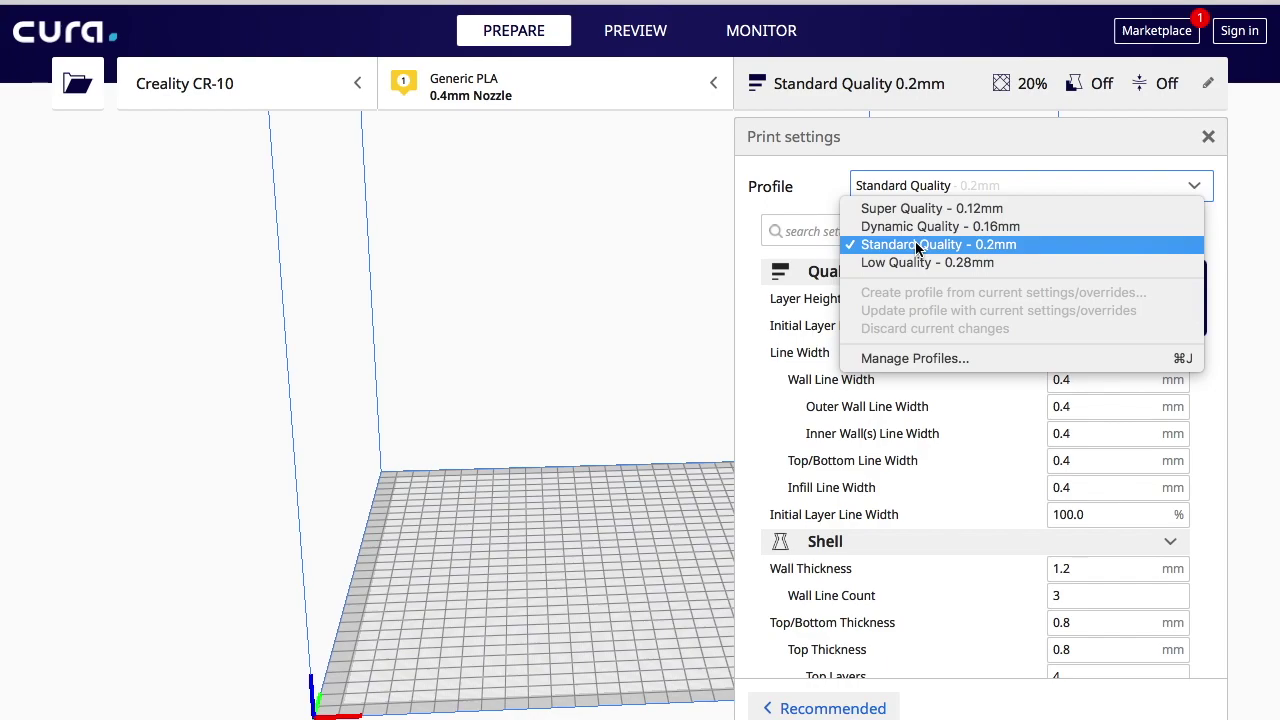
- Open profile management, then close Preferences and Print settings, keeping Standard Quality 0.2mm
{"action": "left_click", "coordinate": [635, 235]}
{"action": "left_click", "coordinate": [1001, 188]}
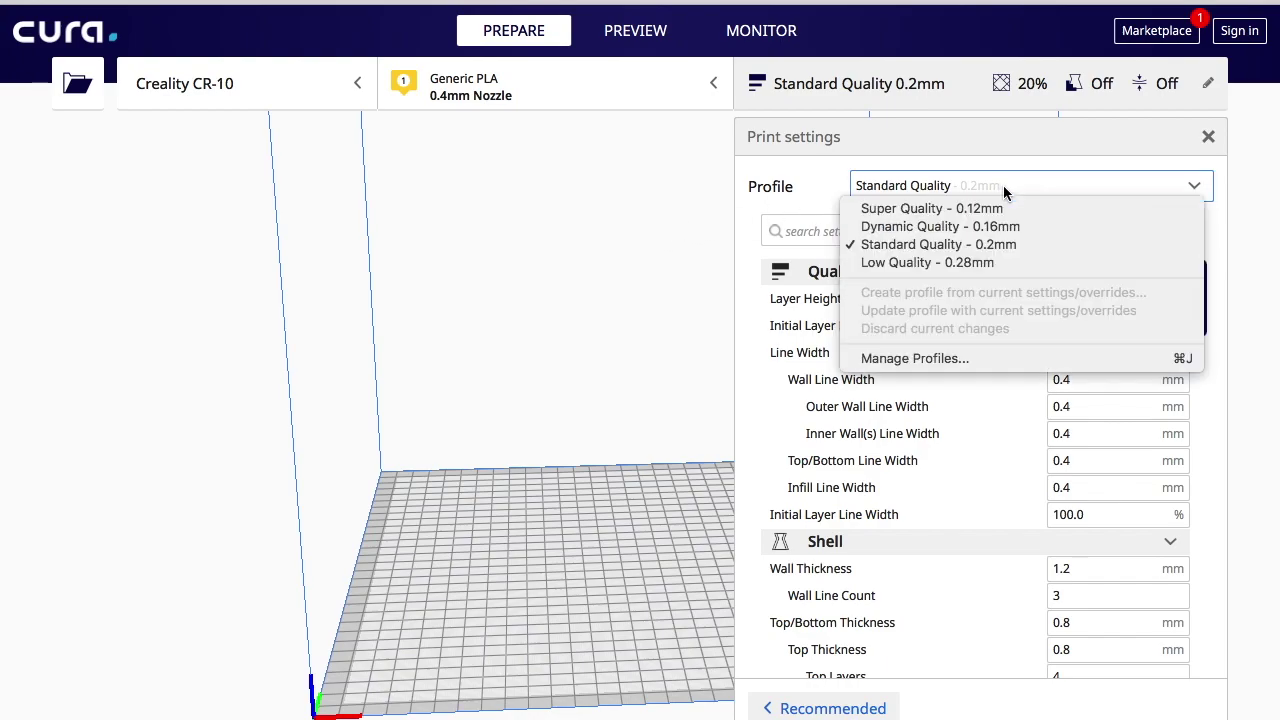
{"action": "left_click", "coordinate": [896, 362]}
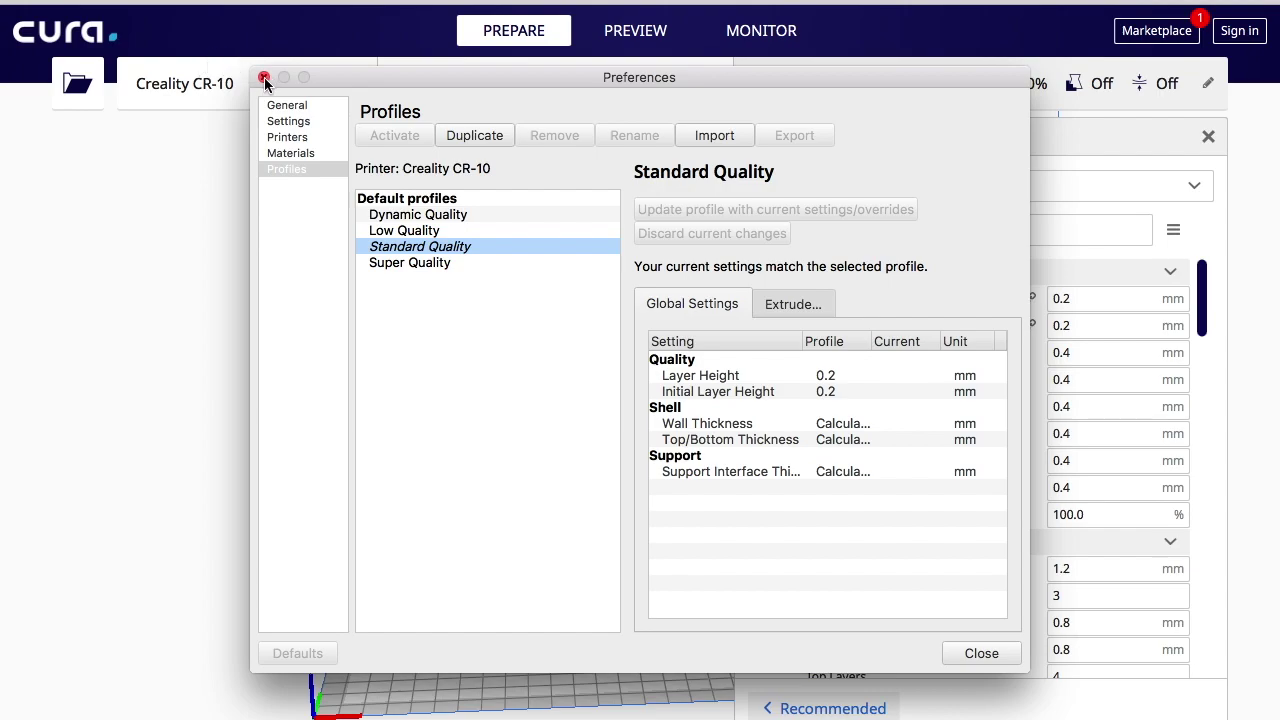
{"action": "left_click", "coordinate": [284, 139]}
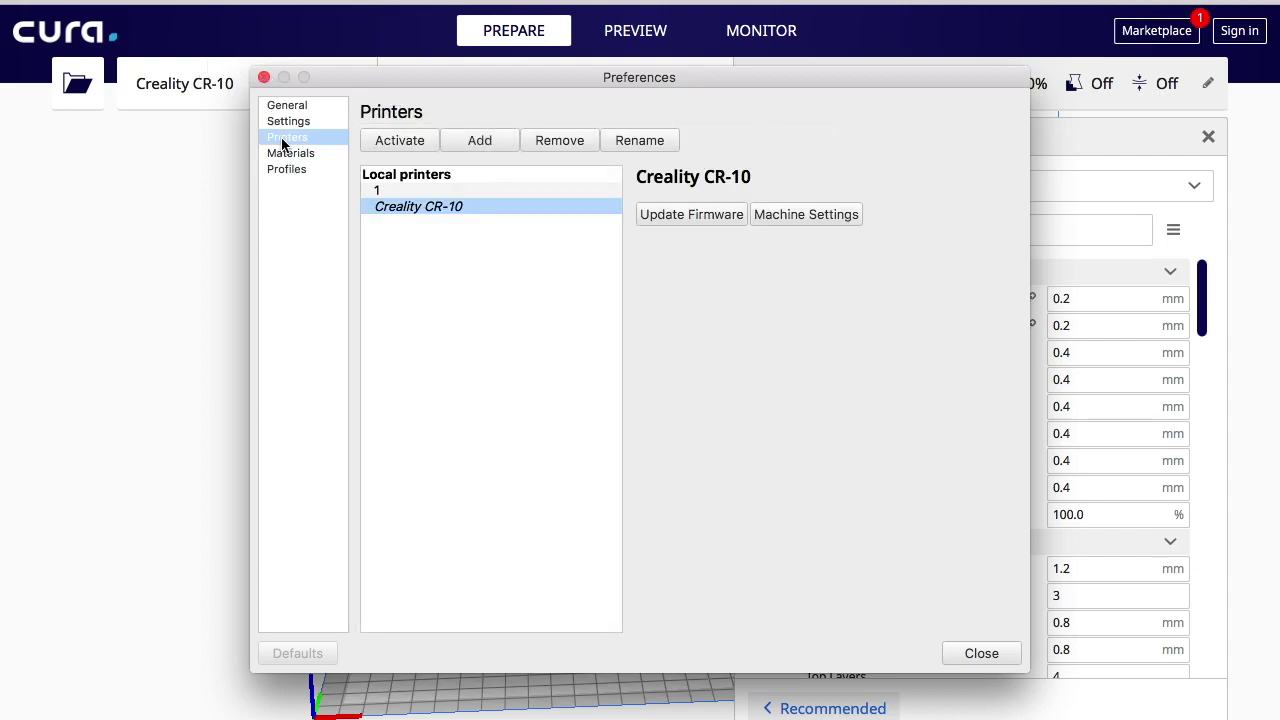
{"action": "left_click", "coordinate": [266, 79]}
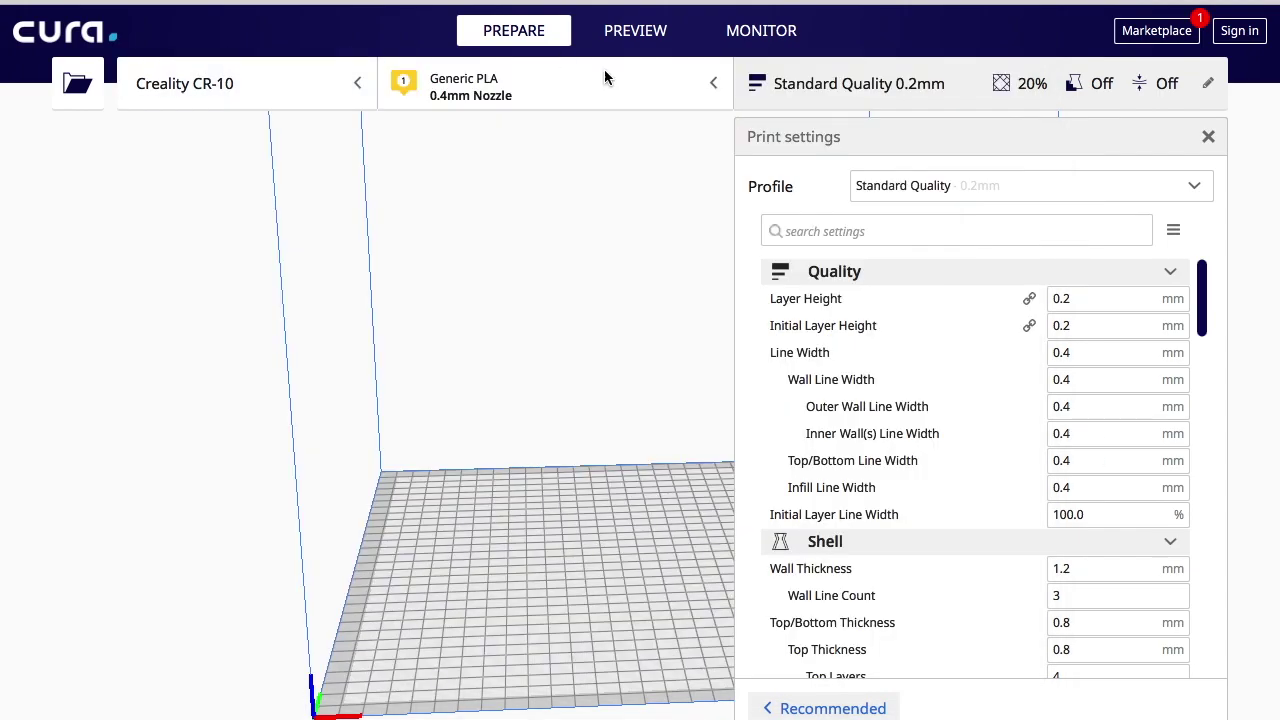
{"action": "left_click", "coordinate": [841, 88]}
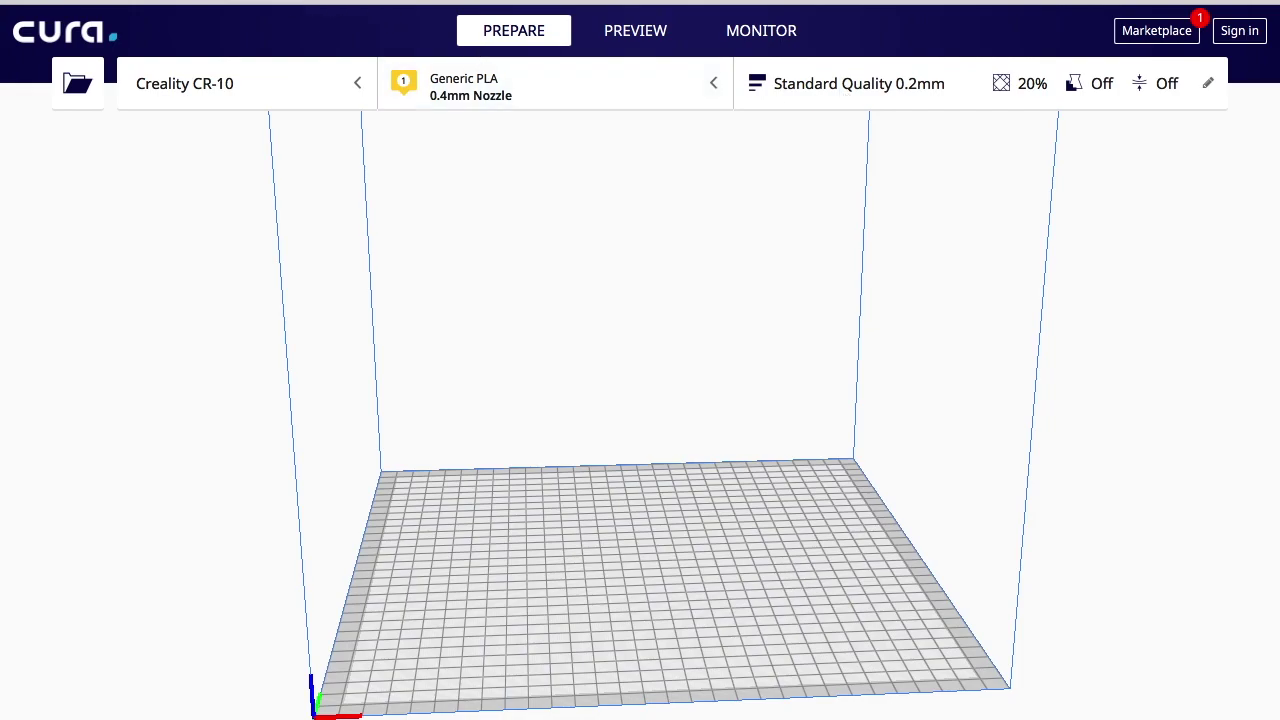
{"action": "left_click", "coordinate": [100, 0]}
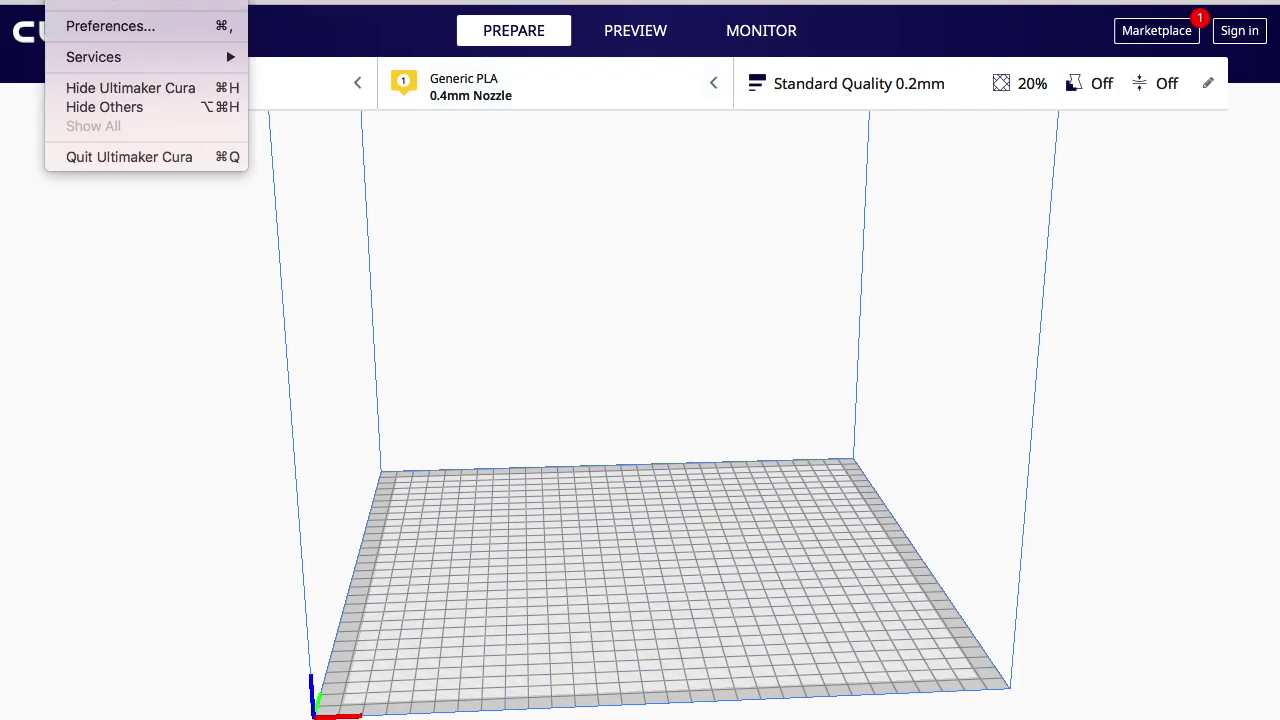
- Import 1.curaprofile in Preferences > Profiles, then close Preferences
{"action": "left_click", "coordinate": [132, 28]}
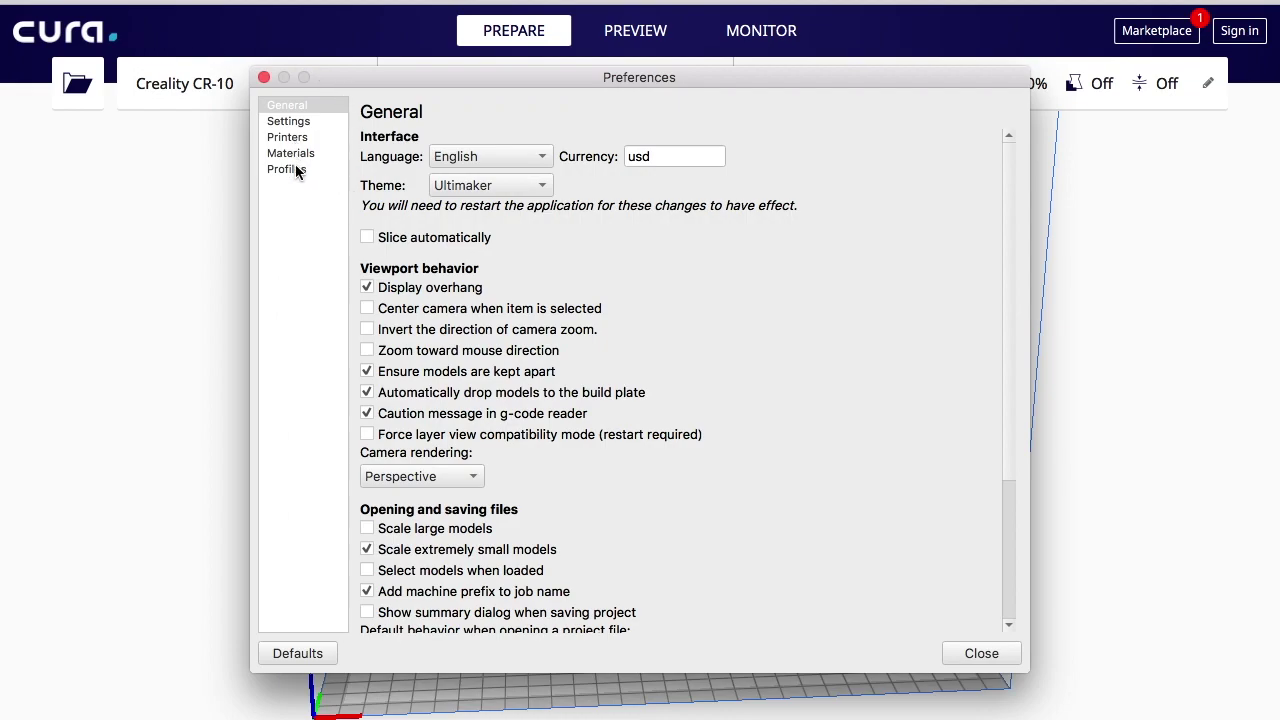
{"action": "left_click", "coordinate": [296, 168]}
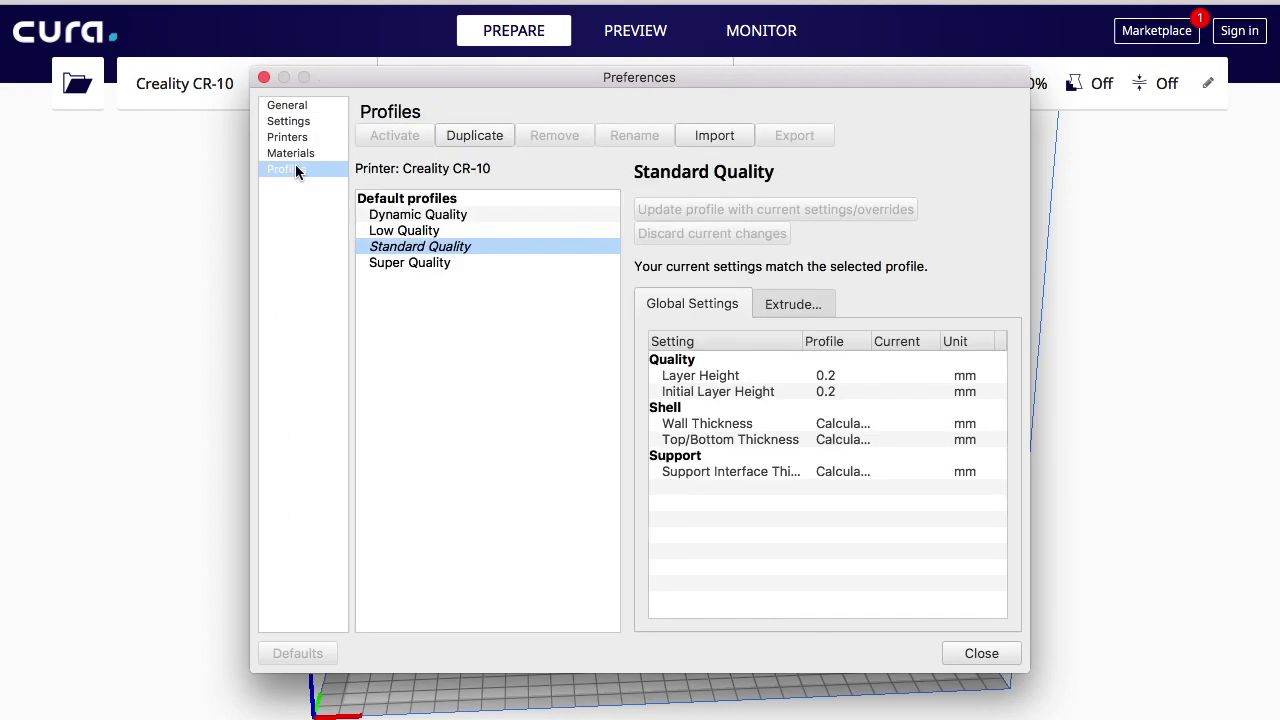
{"action": "left_click", "coordinate": [716, 136]}
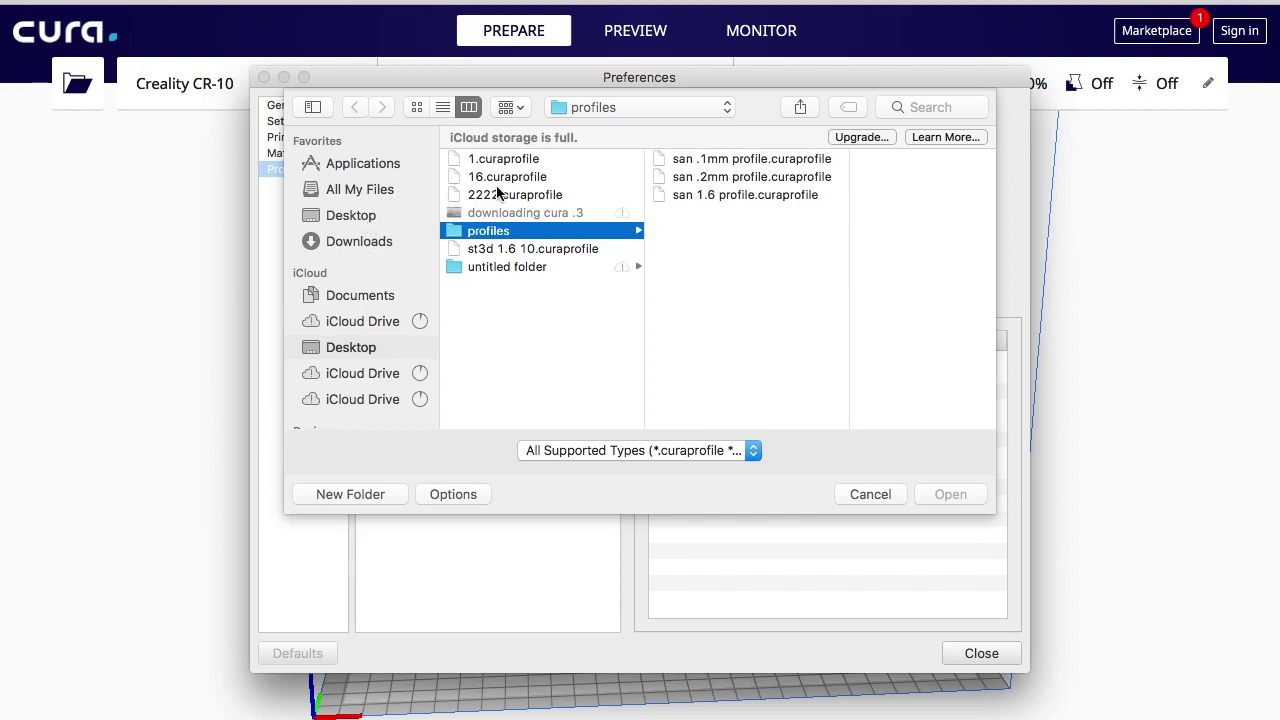
{"action": "left_click", "coordinate": [514, 166]}
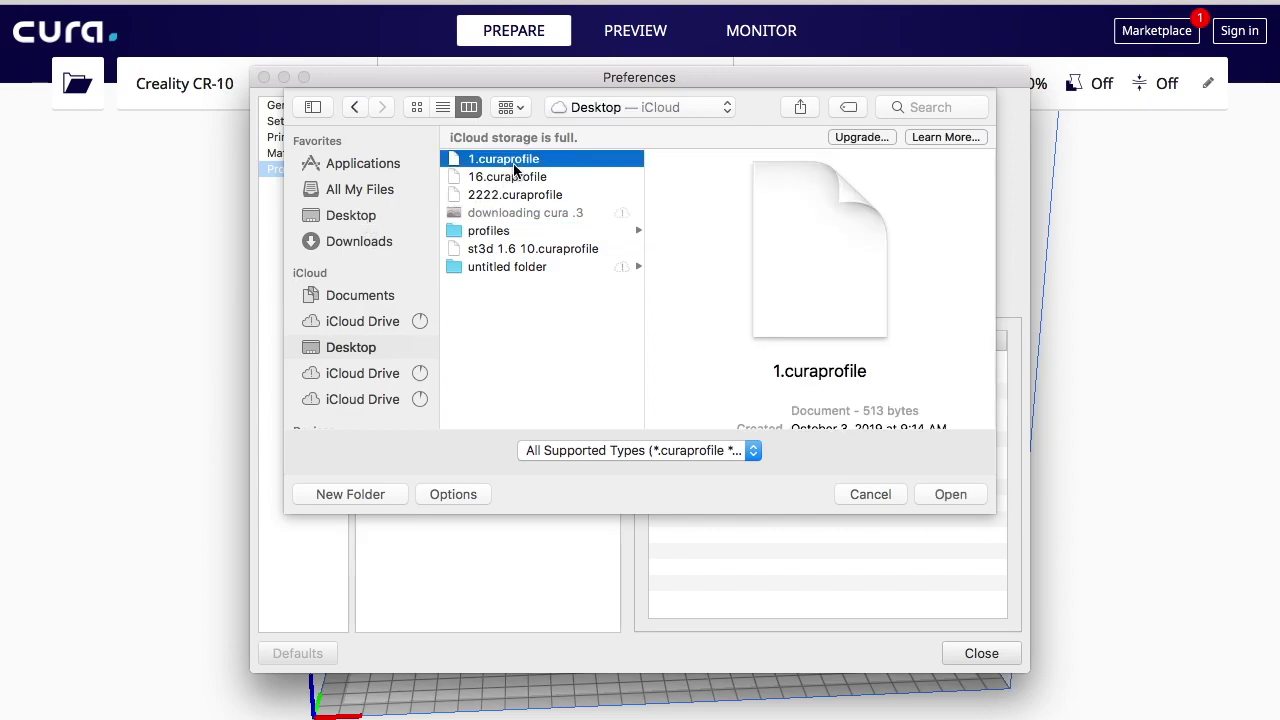
{"action": "left_click", "coordinate": [951, 494]}
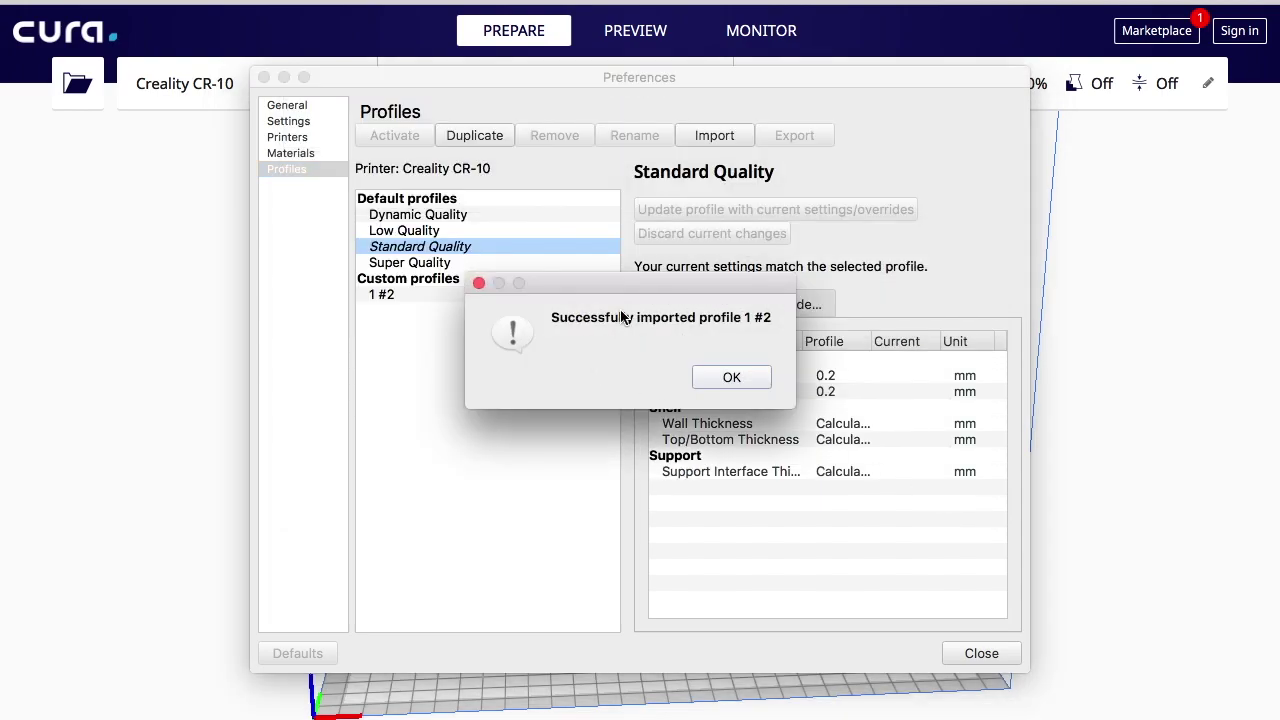
{"action": "left_click", "coordinate": [742, 378]}
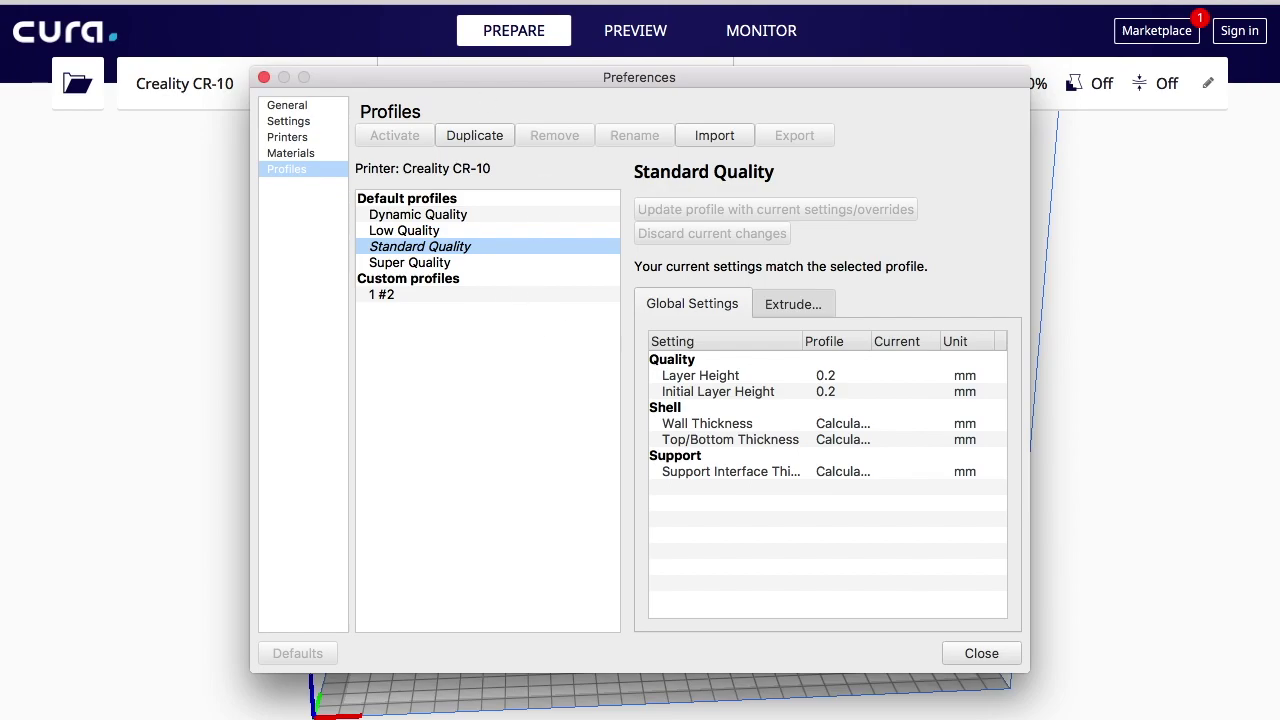
{"action": "left_click", "coordinate": [263, 77]}
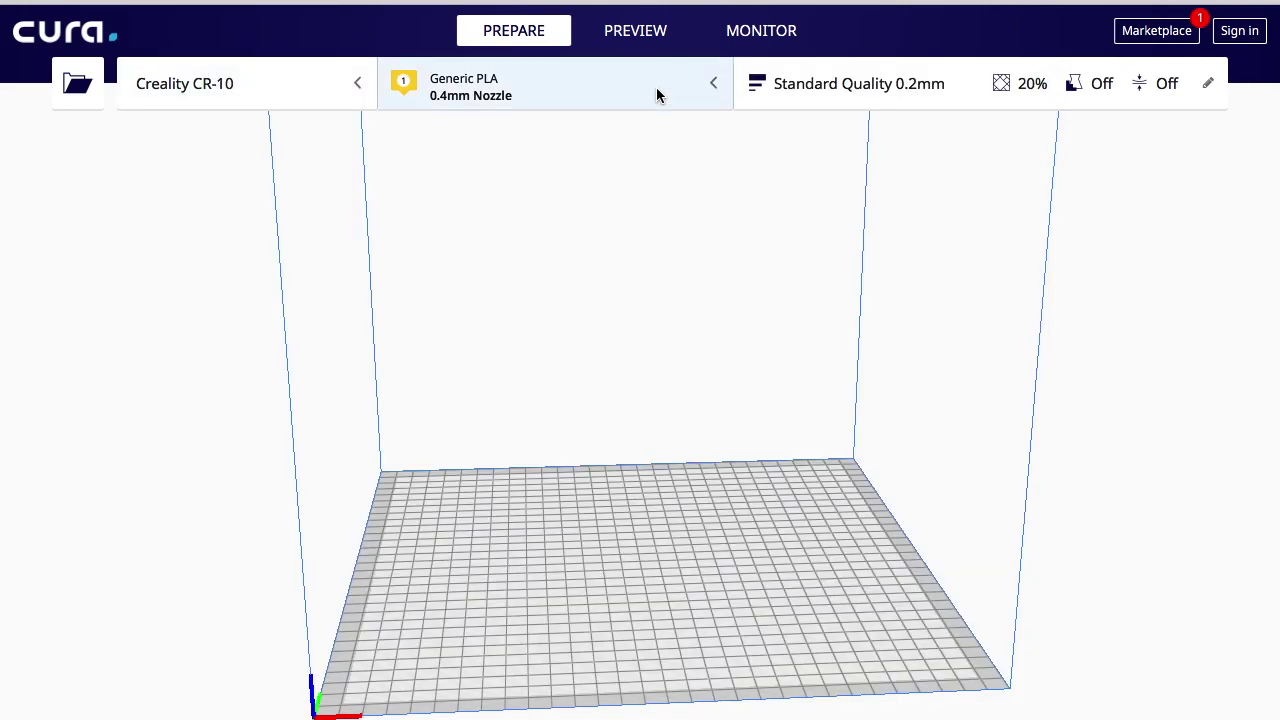
- Switch the print settings profile to the imported '1 #2' profile with 0.1mm layer height
{"action": "left_click", "coordinate": [831, 87]}
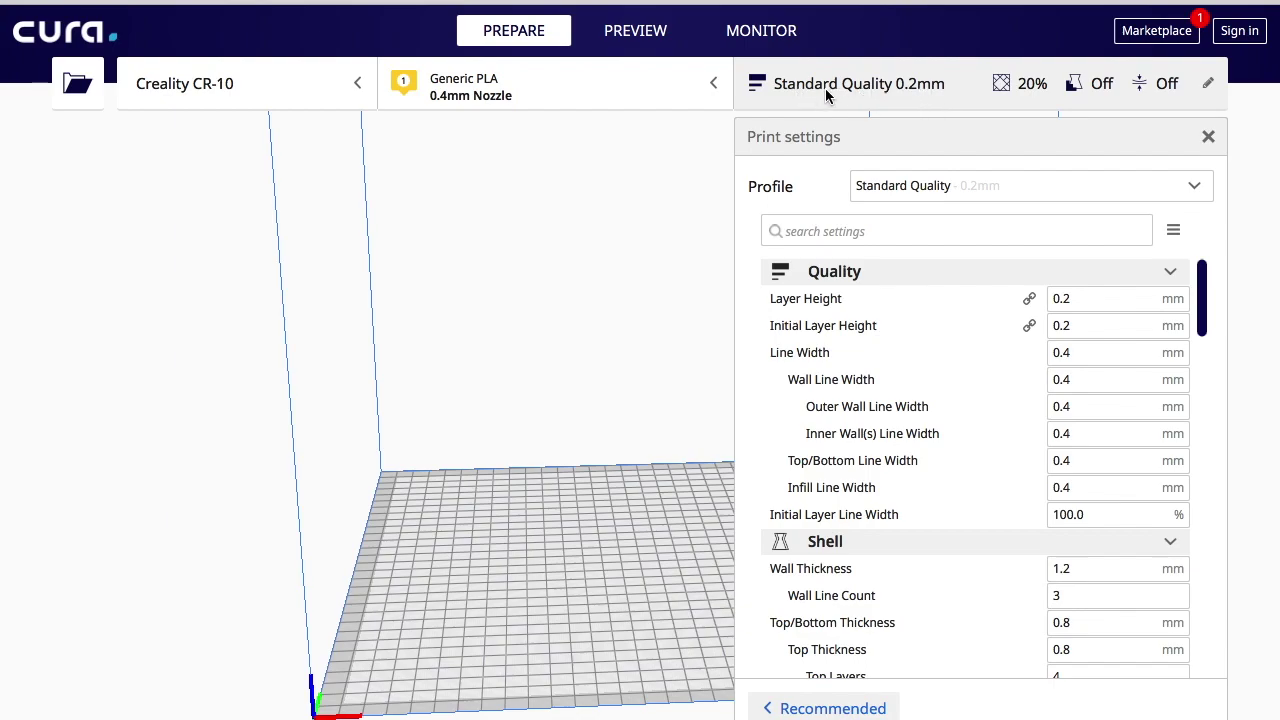
{"action": "left_click", "coordinate": [930, 190]}
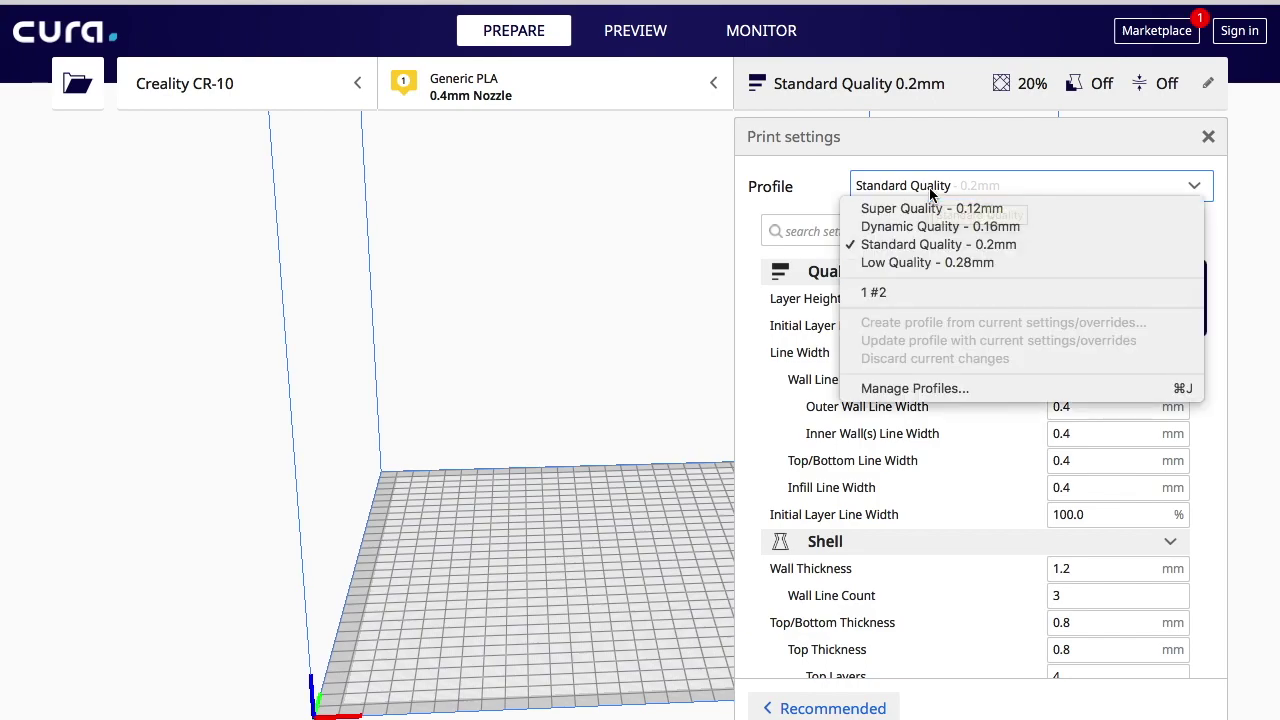
{"action": "left_click", "coordinate": [881, 291]}
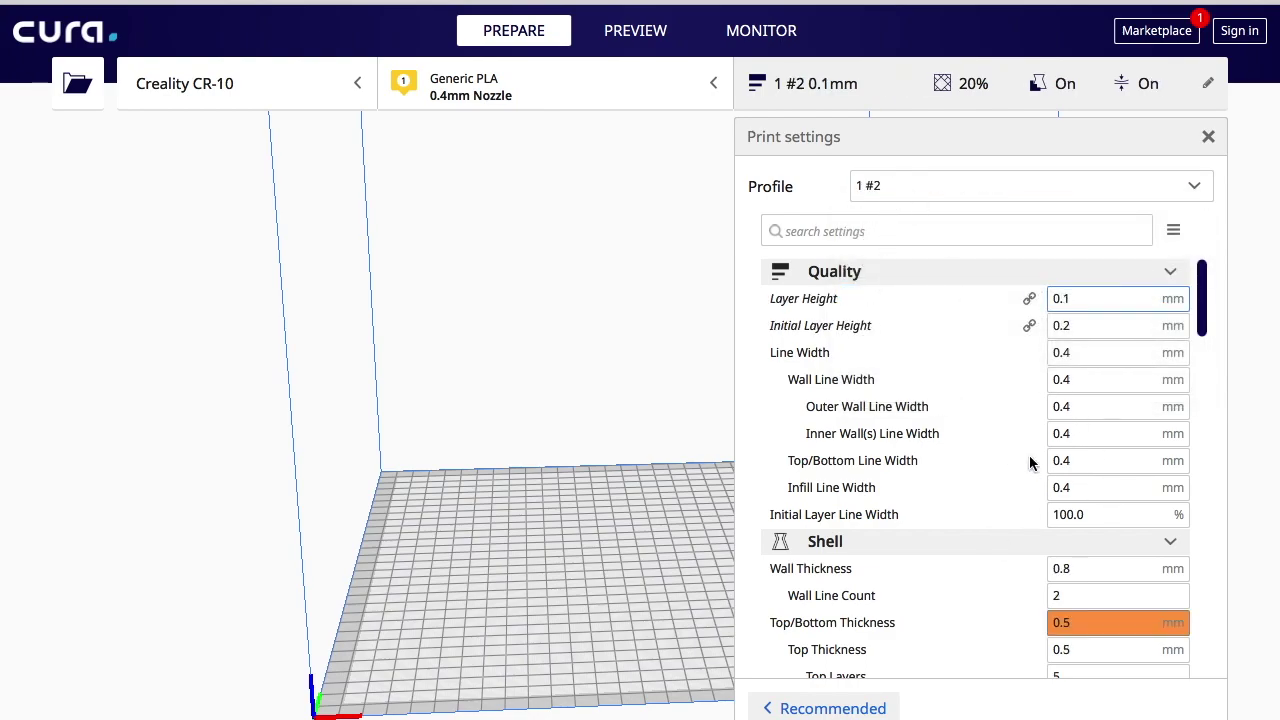
- Scroll through the 1 #2 settings to review support and the 25.0 mm/s raft print speed
{"action": "scroll", "coordinate": [1030, 462], "scroll_direction": "down", "scroll_amount": 5}
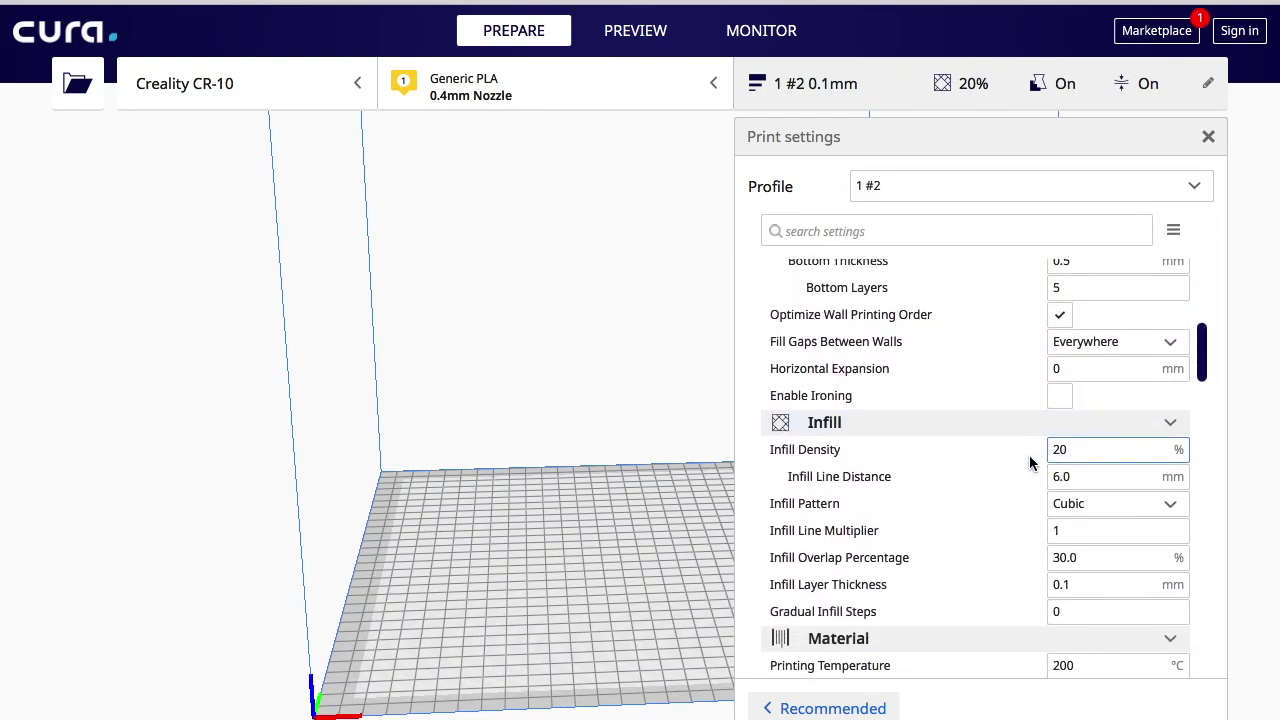
{"action": "scroll", "coordinate": [1029, 455], "scroll_direction": "down", "scroll_amount": 5}
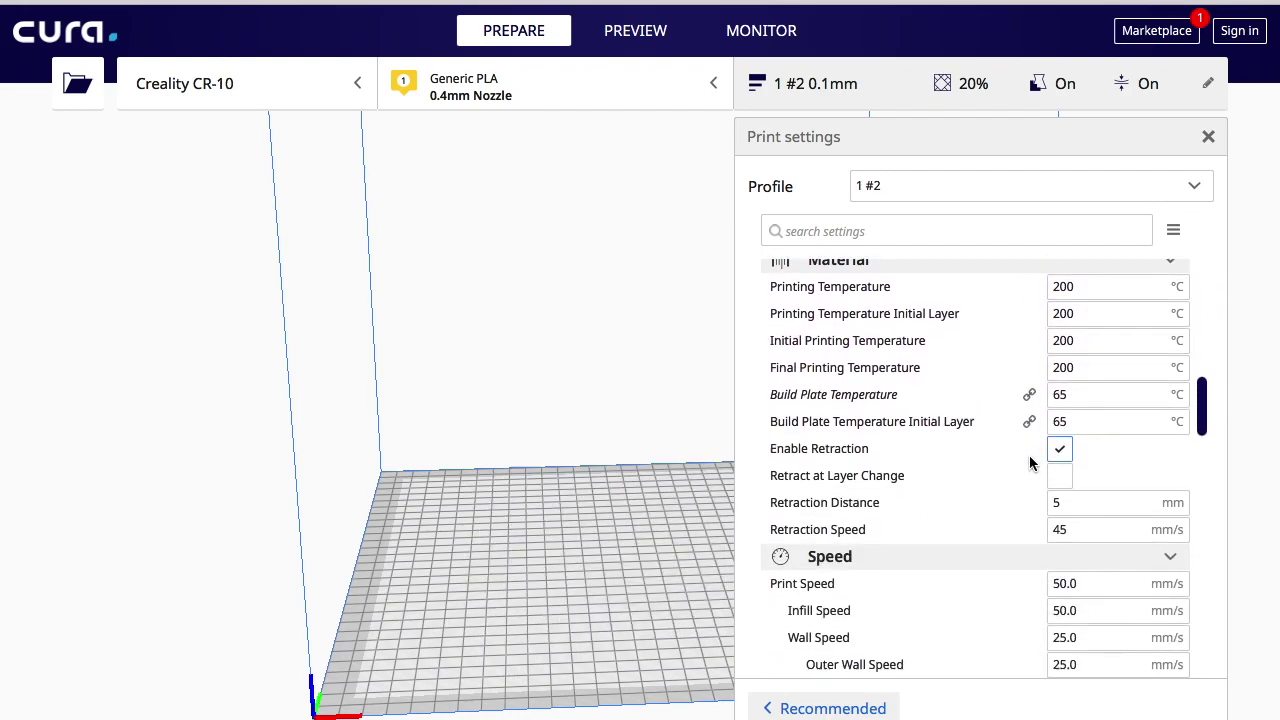
{"action": "scroll", "coordinate": [1029, 455], "scroll_direction": "down", "scroll_amount": 6}
{"action": "scroll", "coordinate": [1029, 455], "scroll_direction": "down", "scroll_amount": 7}
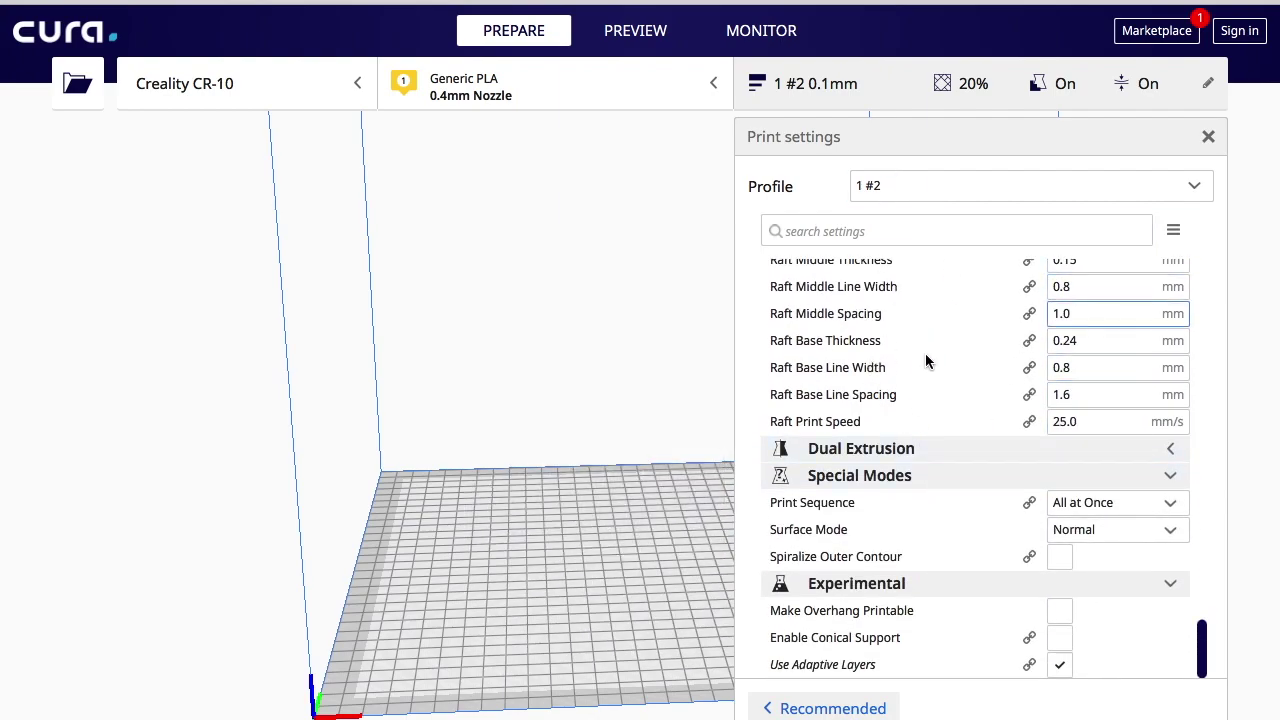
{"action": "mouse_move", "coordinate": [844, 419]}
{"action": "left_click", "coordinate": [100, 0]}
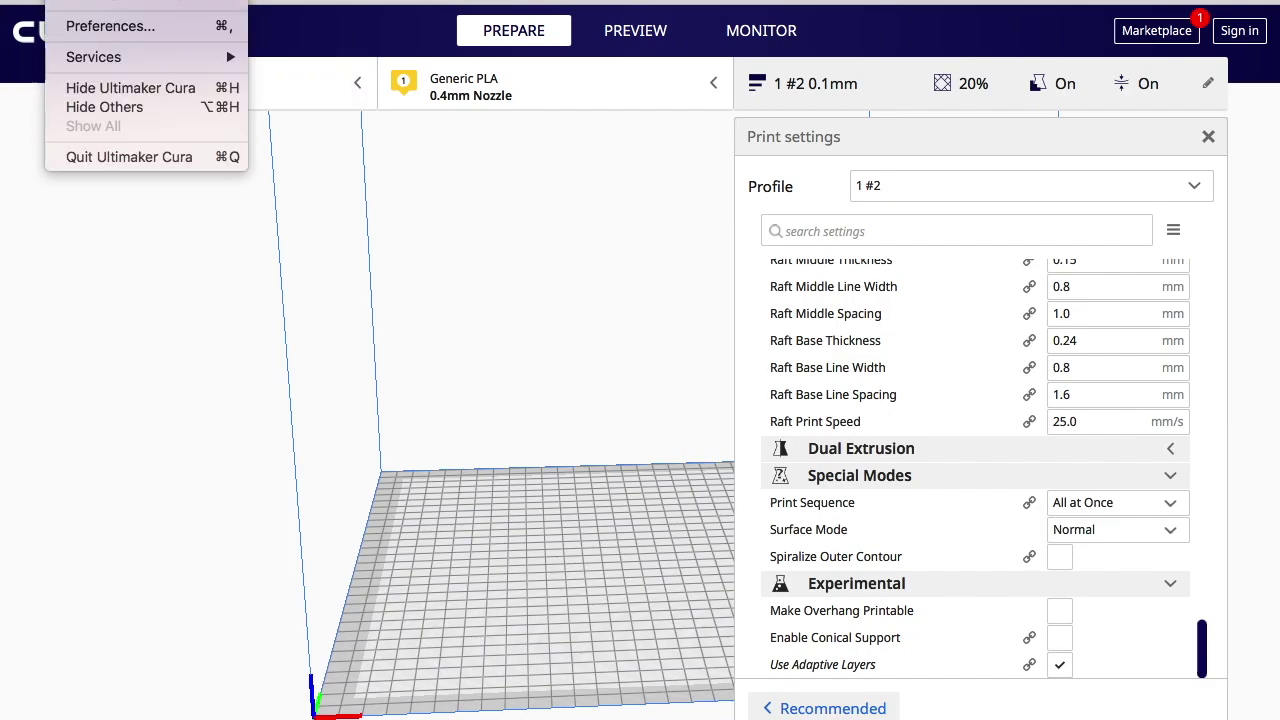
- Open Preferences > Materials and select the PLA Custom Material (1.24 g/cm³, 1.75 mm)
{"action": "left_click", "coordinate": [104, 26]}
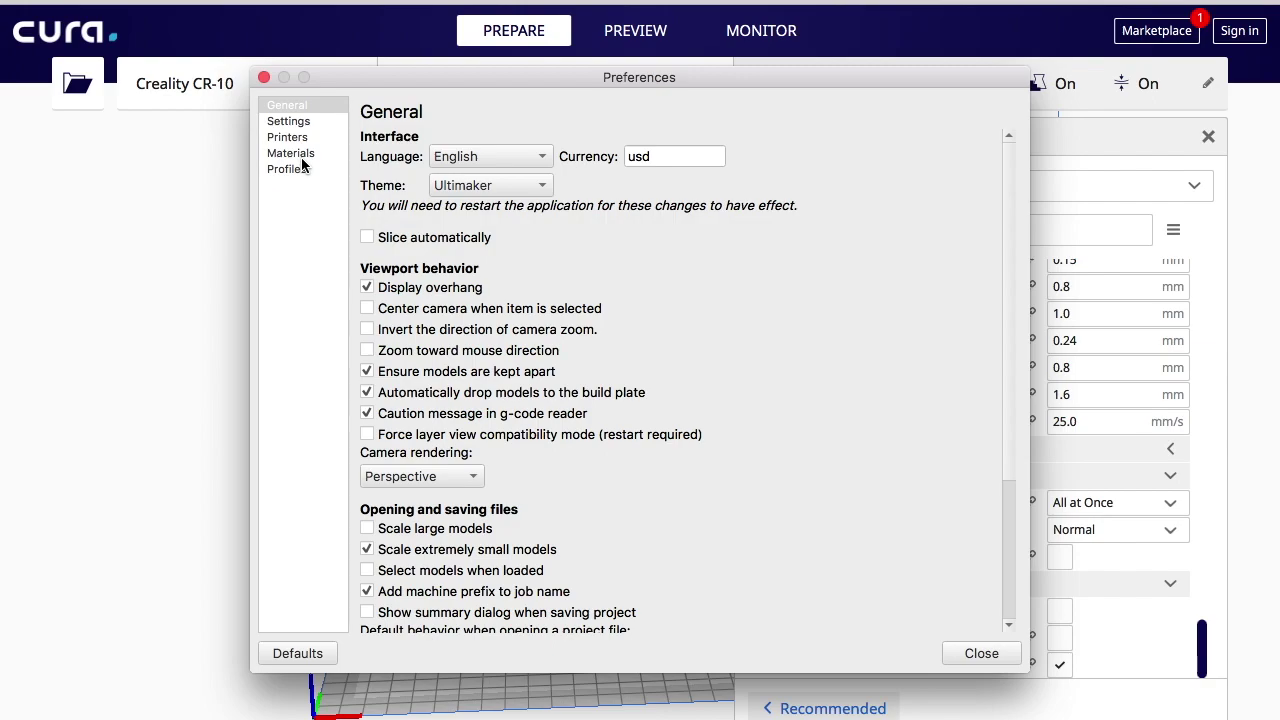
{"action": "left_click", "coordinate": [301, 157]}
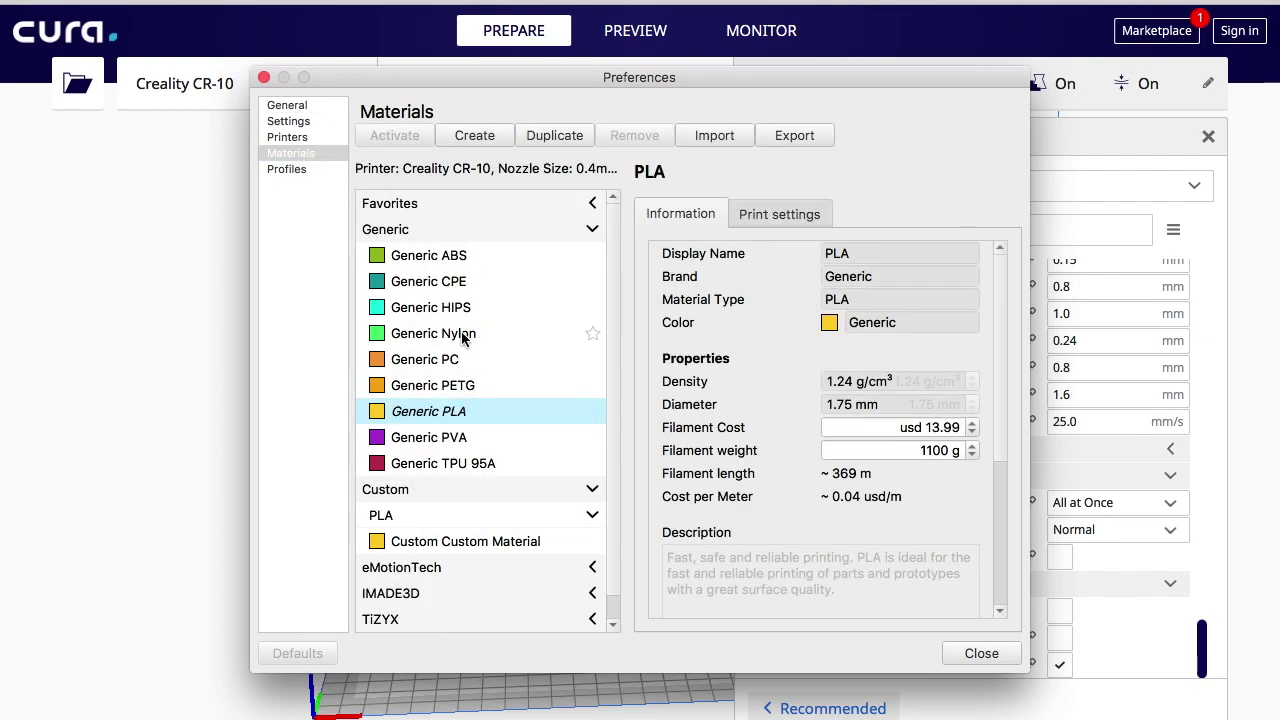
{"action": "left_click", "coordinate": [409, 258]}
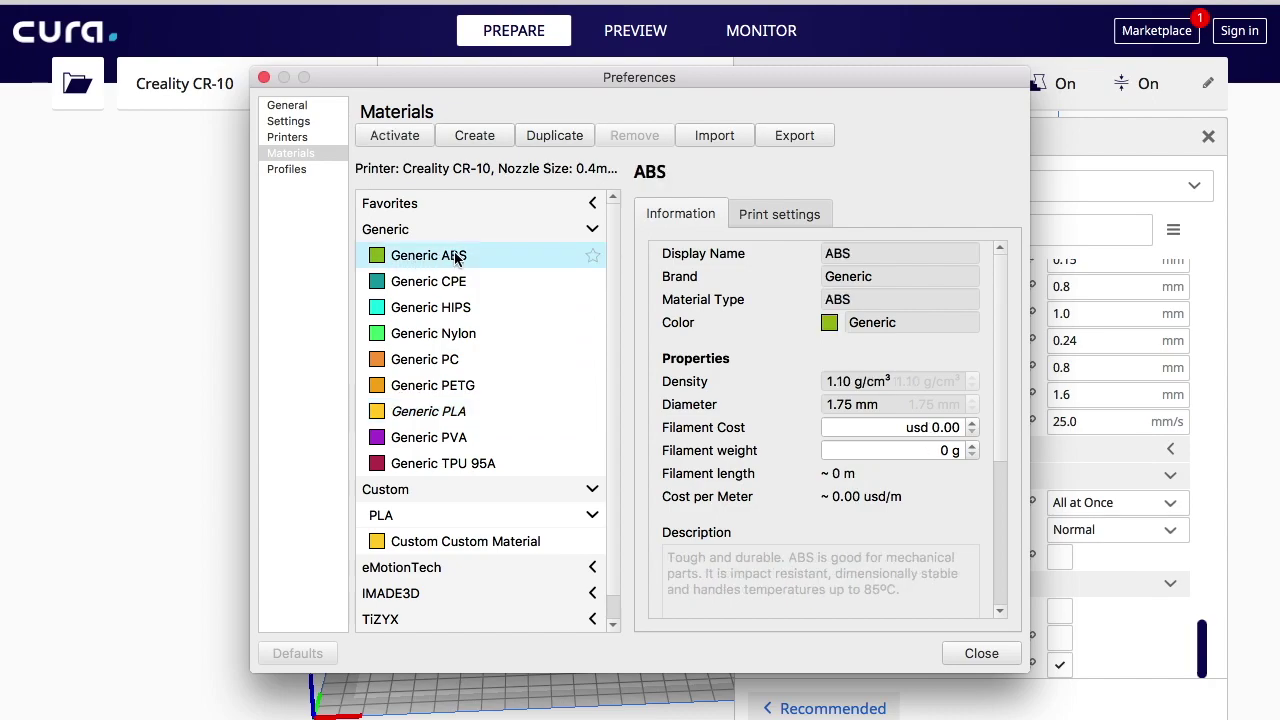
{"action": "left_click", "coordinate": [423, 547]}
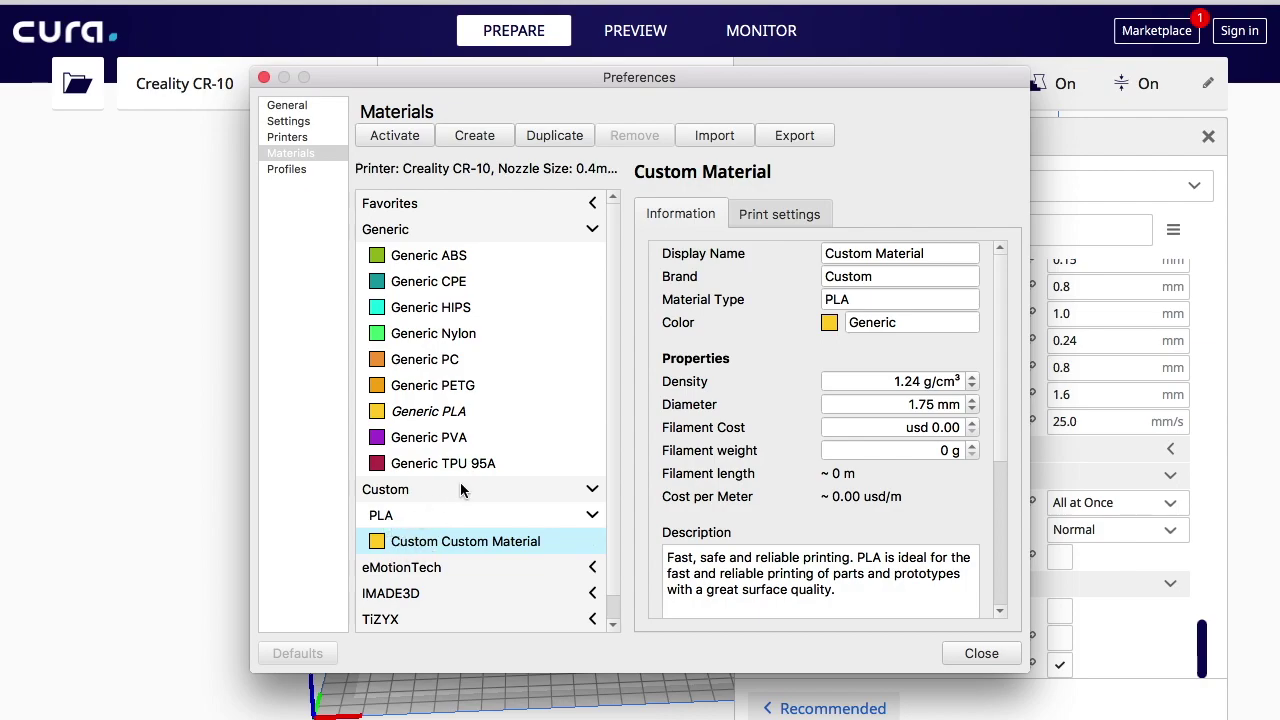
{"action": "left_click", "coordinate": [896, 431]}
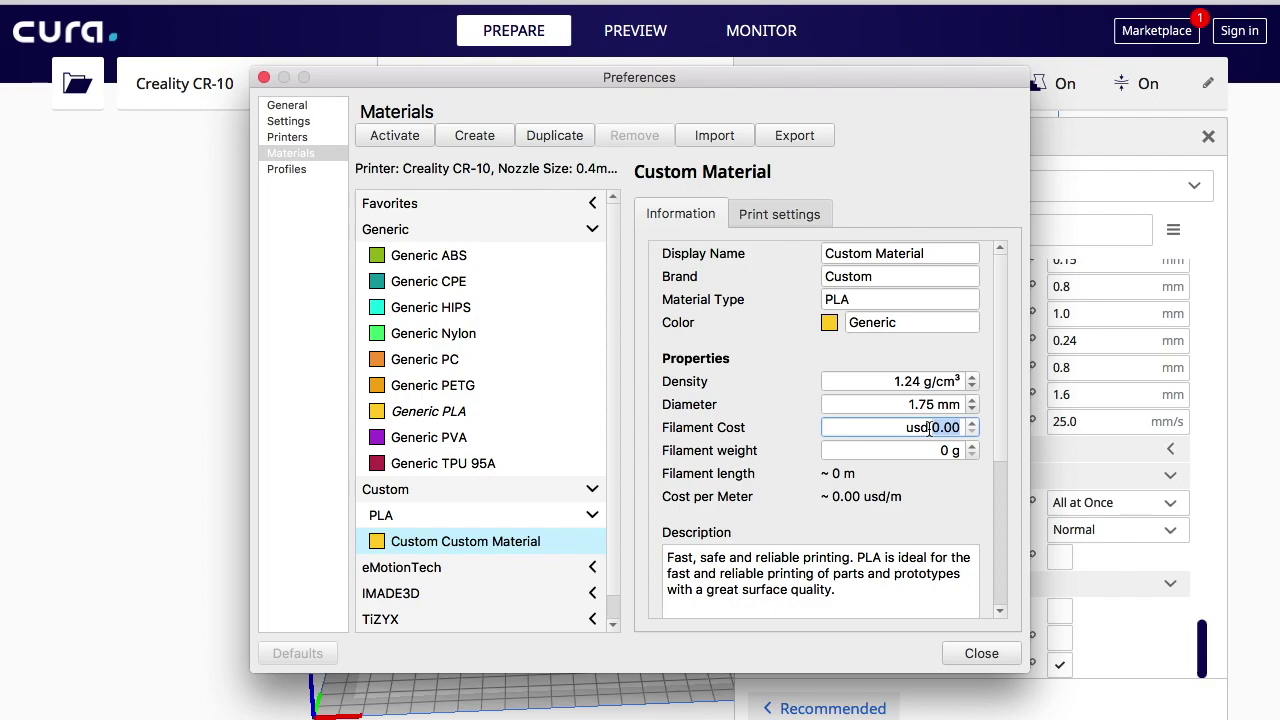
- Set the Custom Material's filament cost to 14.00 usd per 1000 g and close Preferences
{"action": "left_click", "coordinate": [929, 428]}
{"action": "left_click", "coordinate": [973, 424]}
{"action": "left_click", "coordinate": [973, 424]}
{"action": "left_click", "coordinate": [973, 424]}
{"action": "left_click", "coordinate": [974, 431]}
{"action": "left_click", "coordinate": [974, 431]}
{"action": "left_click", "coordinate": [974, 431]}
{"action": "type", "text": "14.00"}
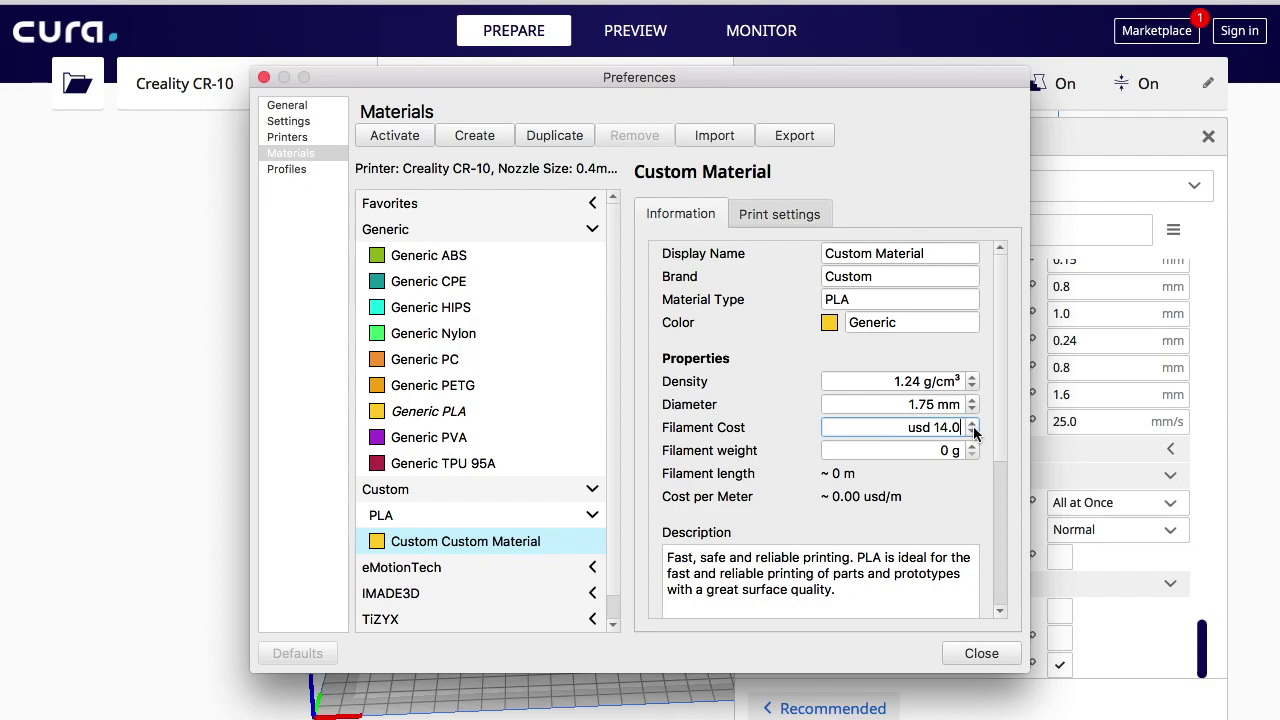
{"action": "left_click", "coordinate": [937, 451]}
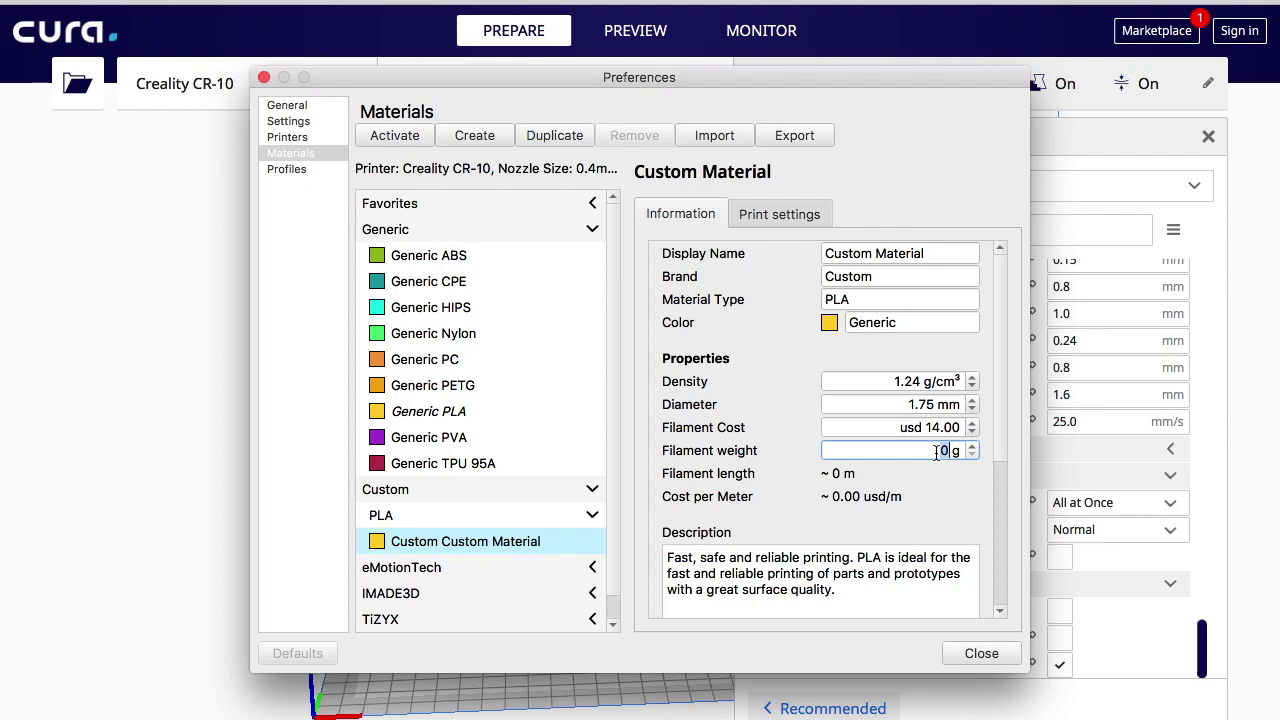
{"action": "type", "text": "1000"}
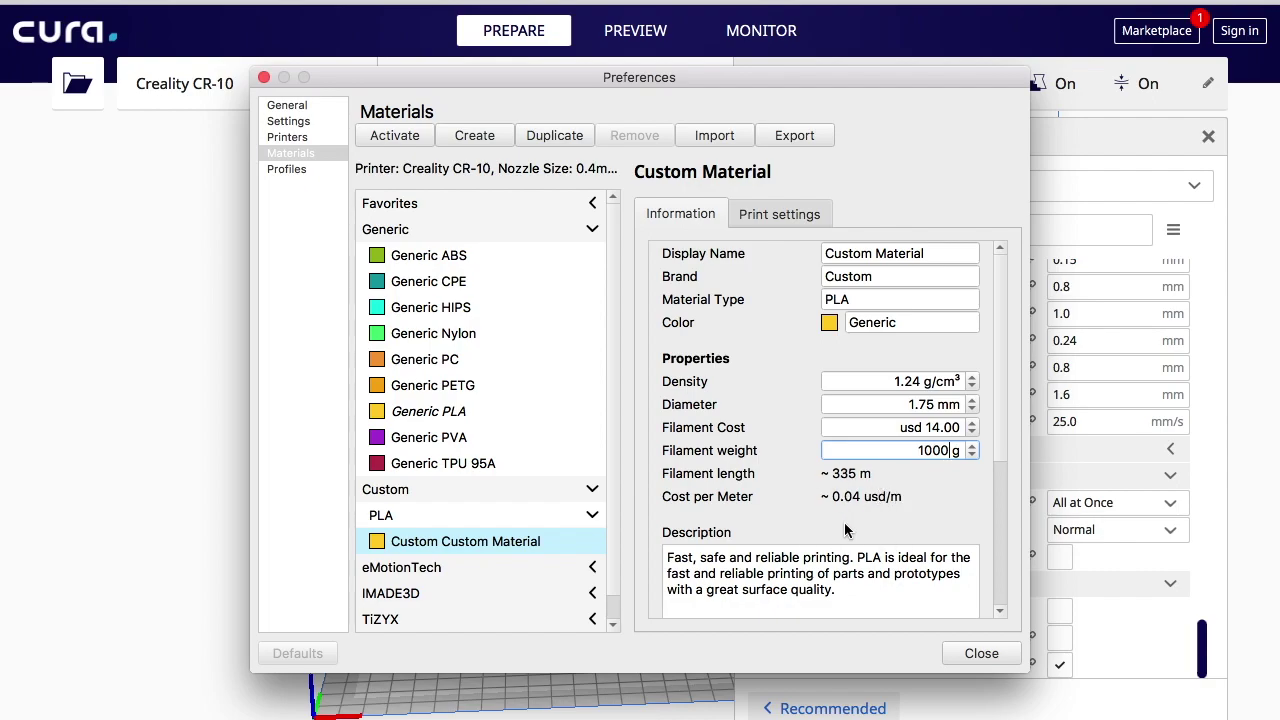
{"action": "left_click", "coordinate": [985, 658]}
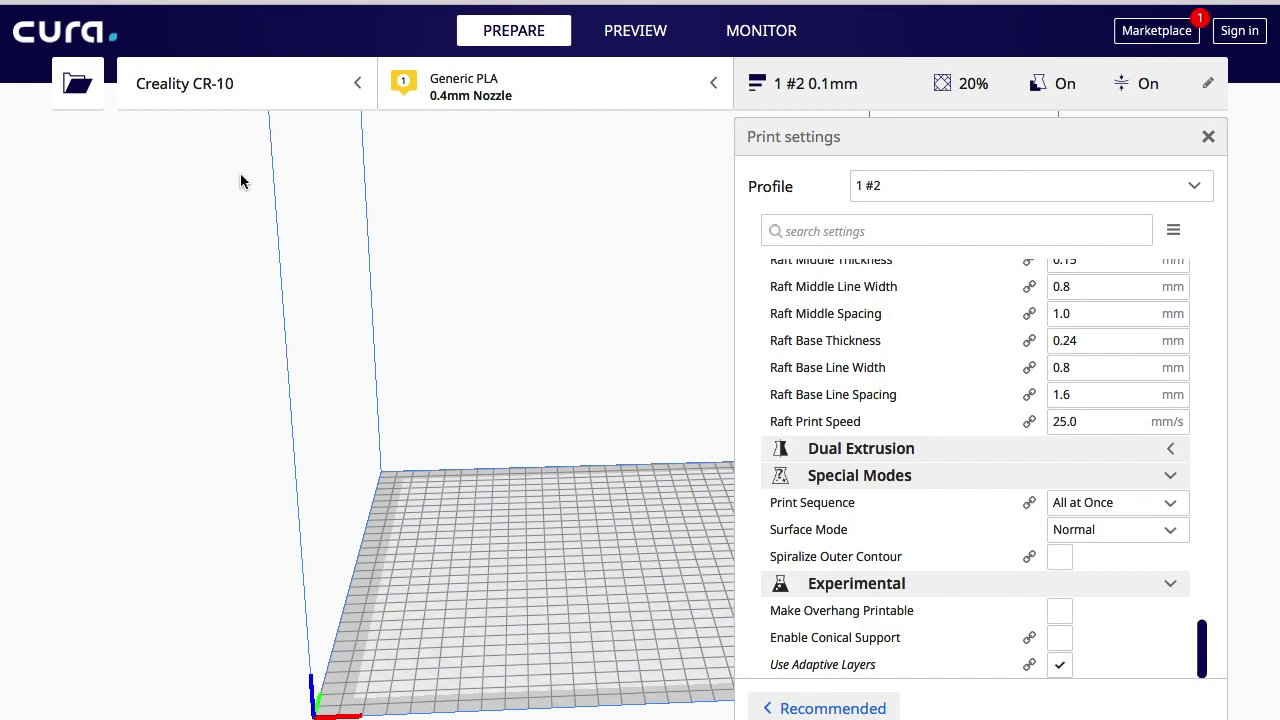
- Load Cabeza_1.stl from the files folder onto the CR-10 build plate and slice it
{"action": "left_click", "coordinate": [835, 87]}
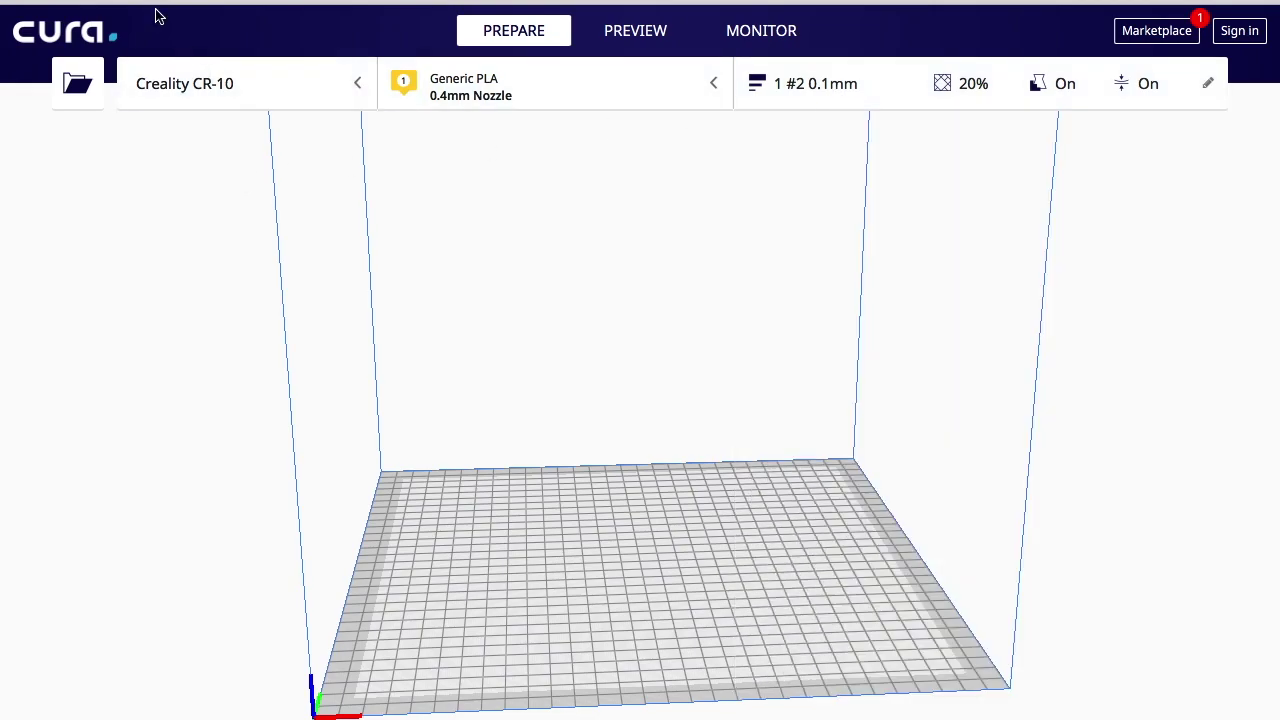
{"action": "left_click", "coordinate": [76, 86]}
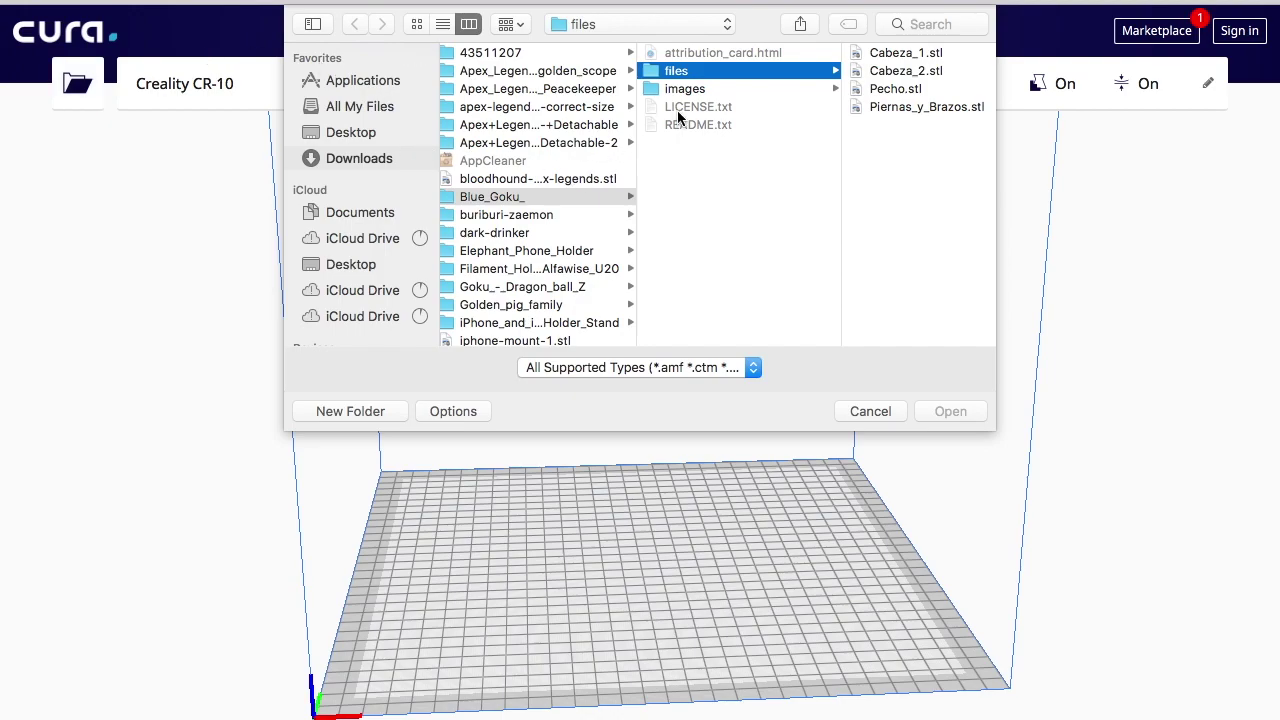
{"action": "left_click", "coordinate": [916, 55]}
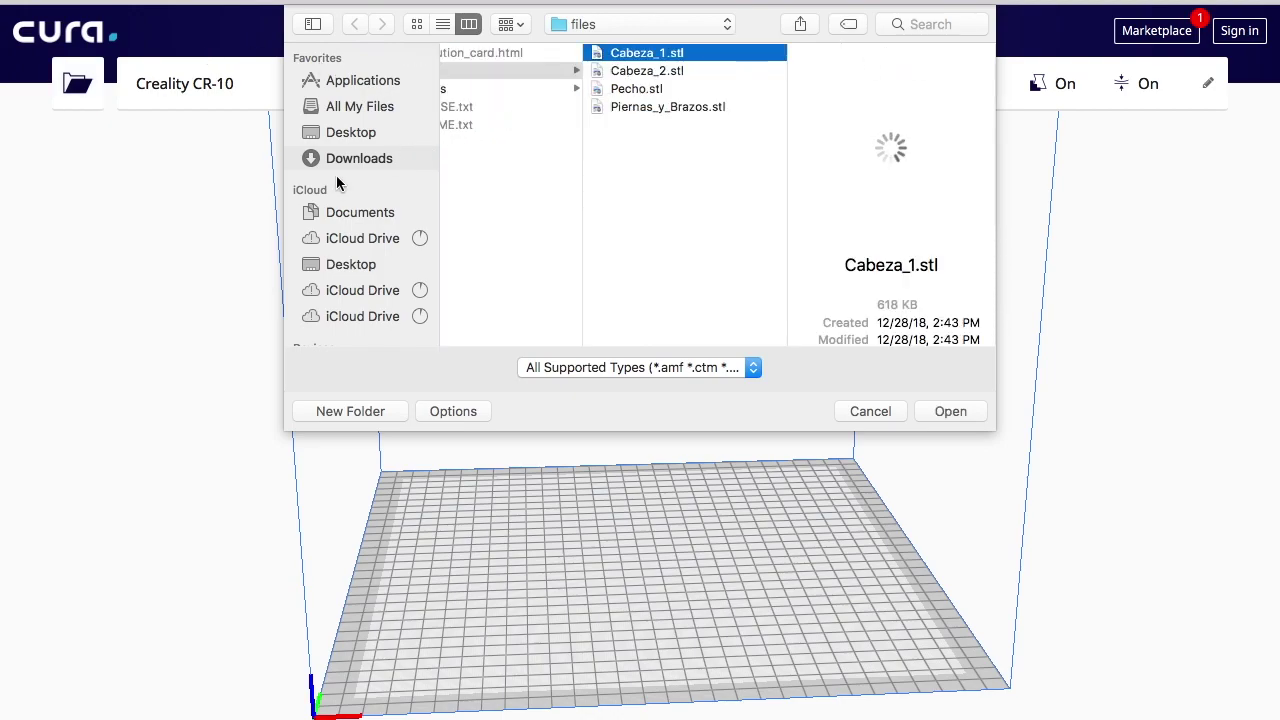
{"action": "left_click", "coordinate": [962, 412]}
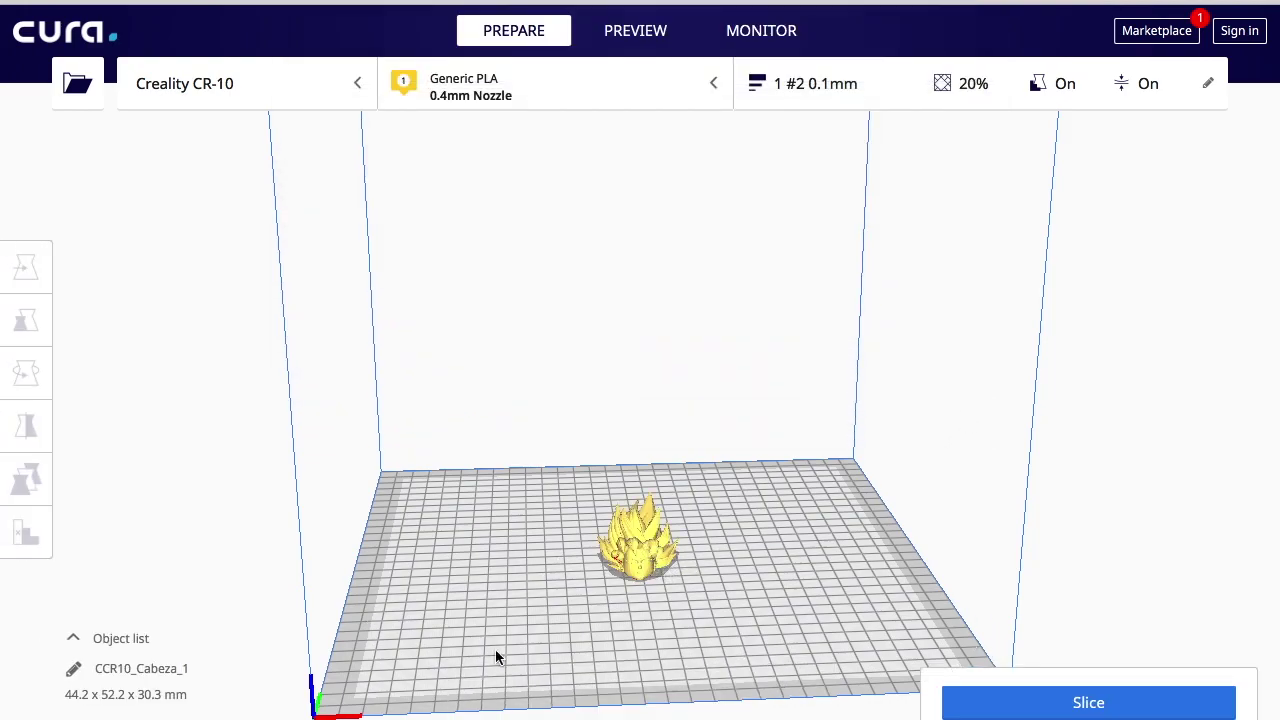
{"action": "left_click", "coordinate": [998, 705]}
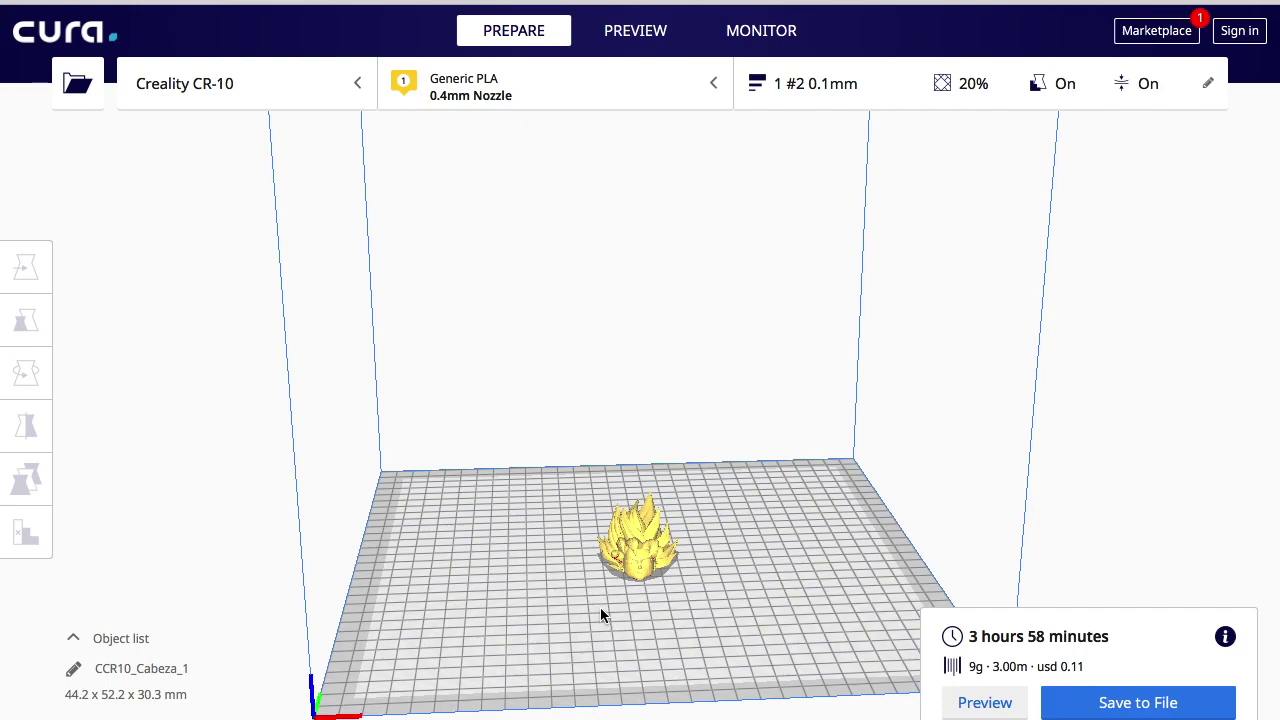
- Orbit around the sliced Goku head, estimated at 3 hours 58 minutes, 9g, usd 0.11
{"action": "right_click_drag", "start_coordinate": [664, 525], "coordinate": [620, 584]}
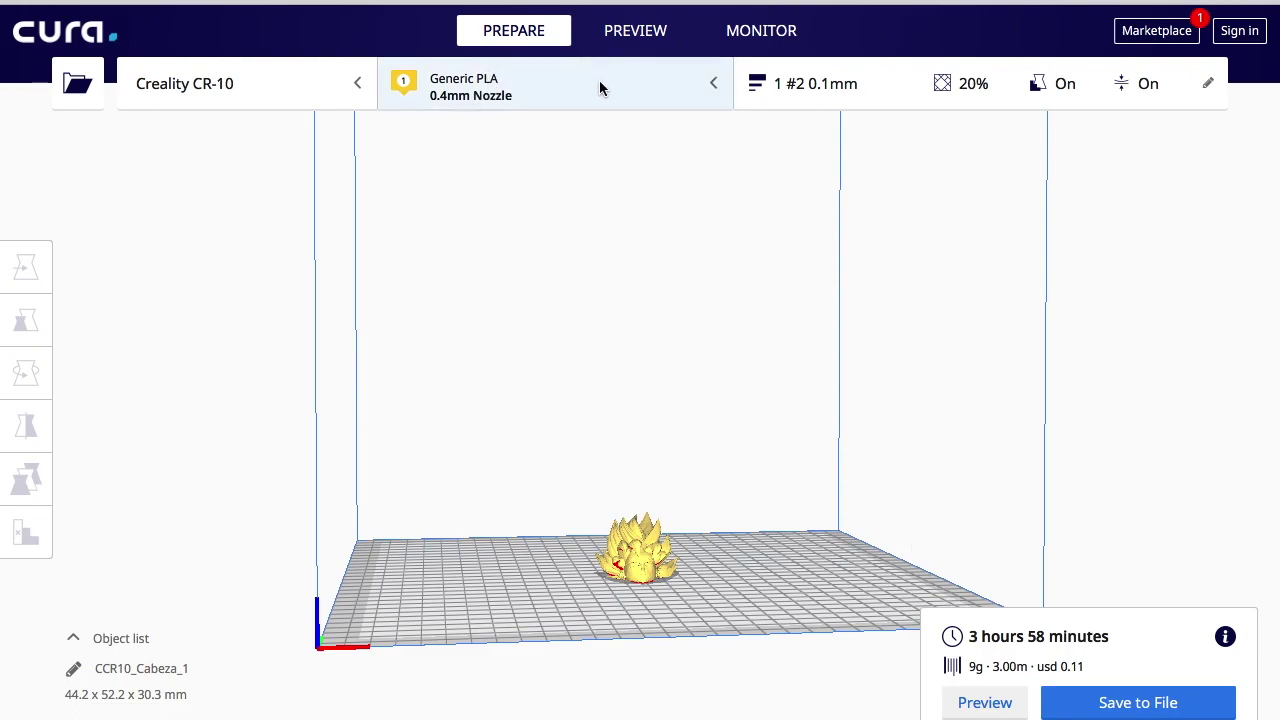
{"action": "left_click", "coordinate": [706, 91]}
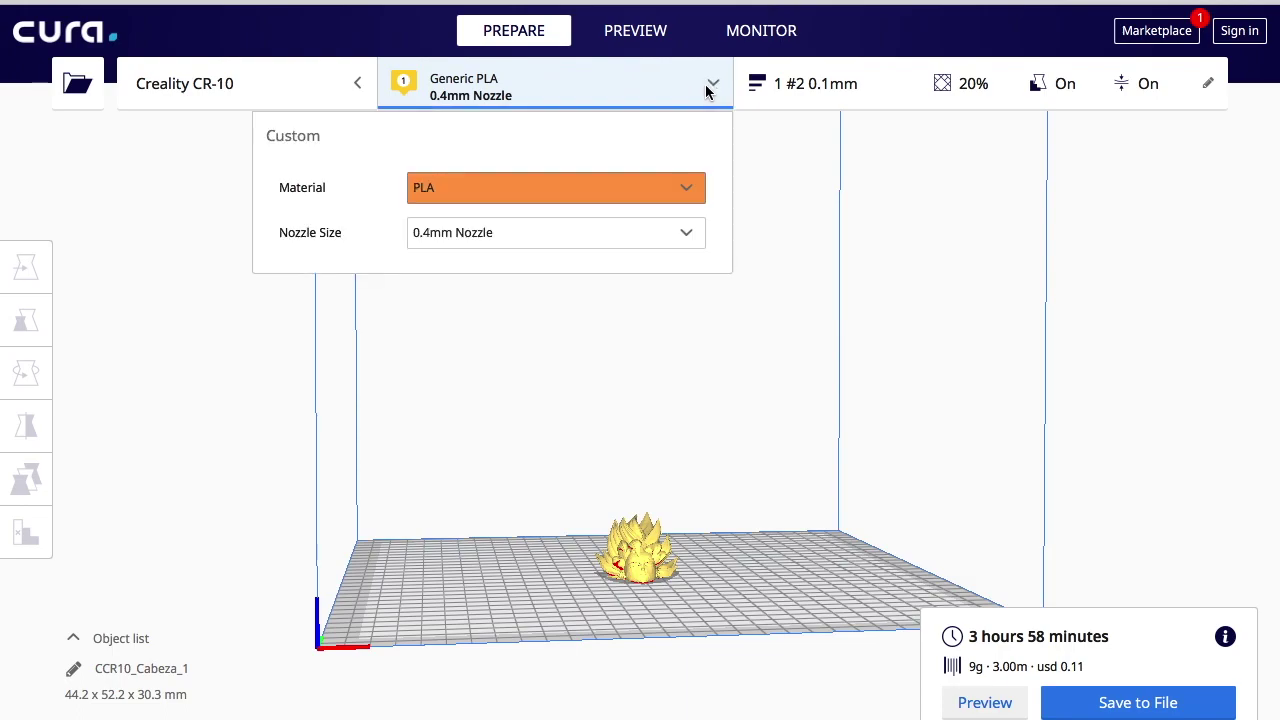
- Switch the material to Custom > PLA > Custom Material and reslice the Goku head
{"action": "left_click", "coordinate": [689, 192]}
{"action": "mouse_move", "coordinate": [591, 246]}
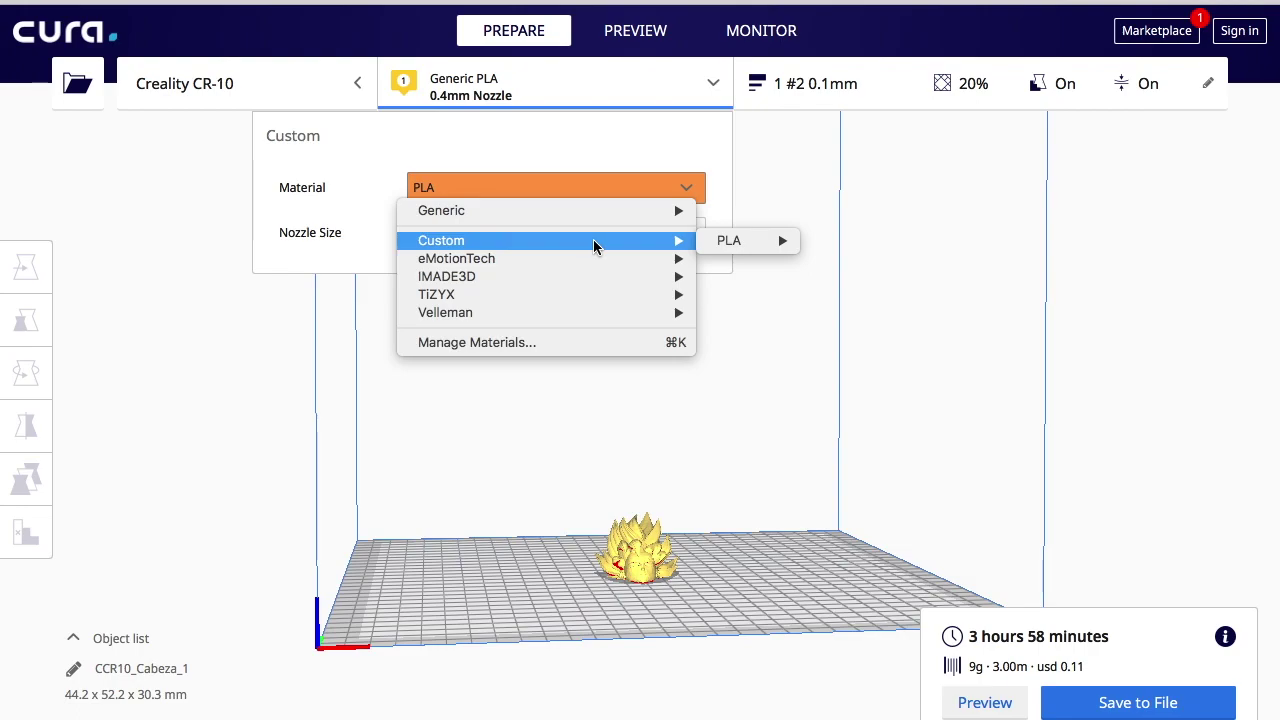
{"action": "mouse_move", "coordinate": [748, 243]}
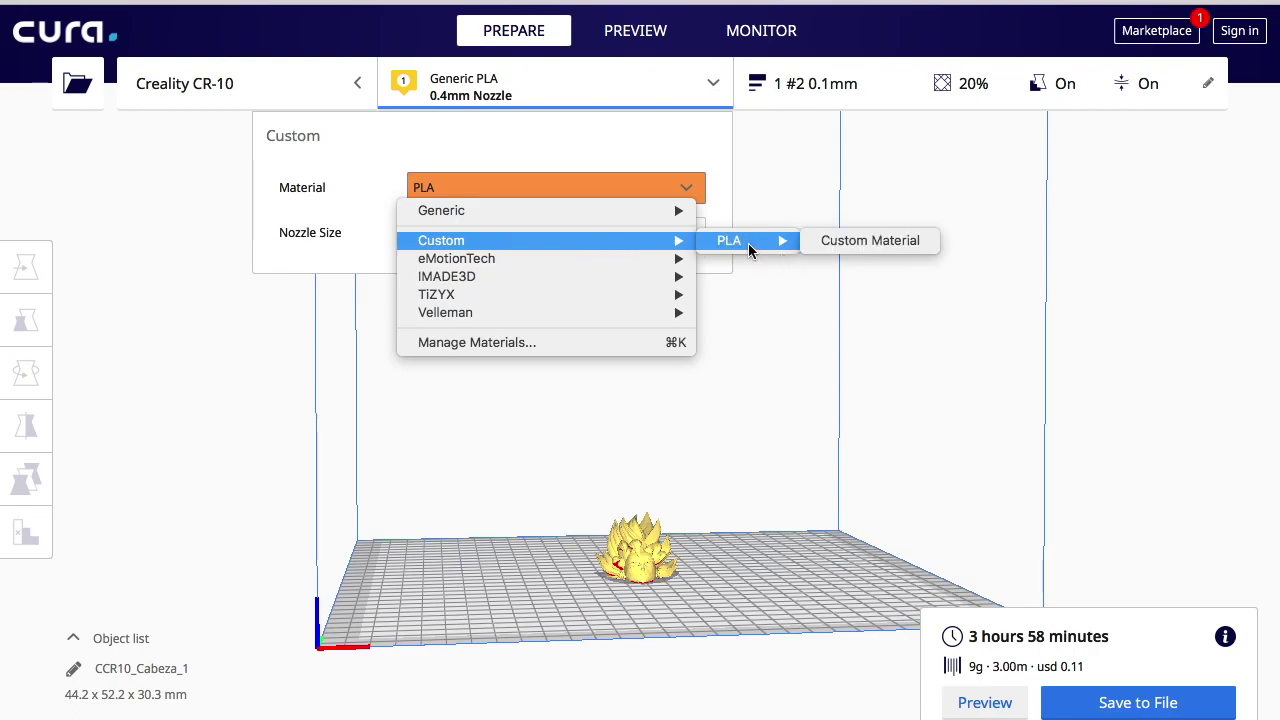
{"action": "left_click", "coordinate": [847, 242]}
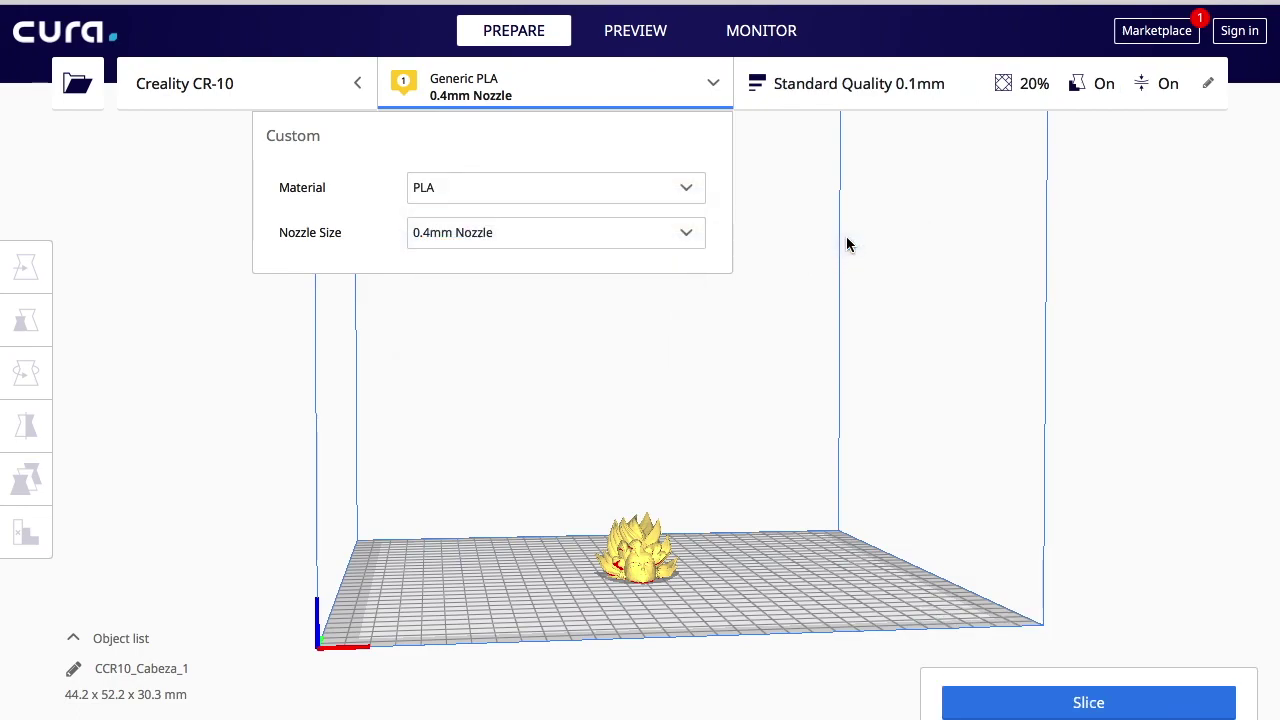
{"action": "left_click", "coordinate": [985, 709]}
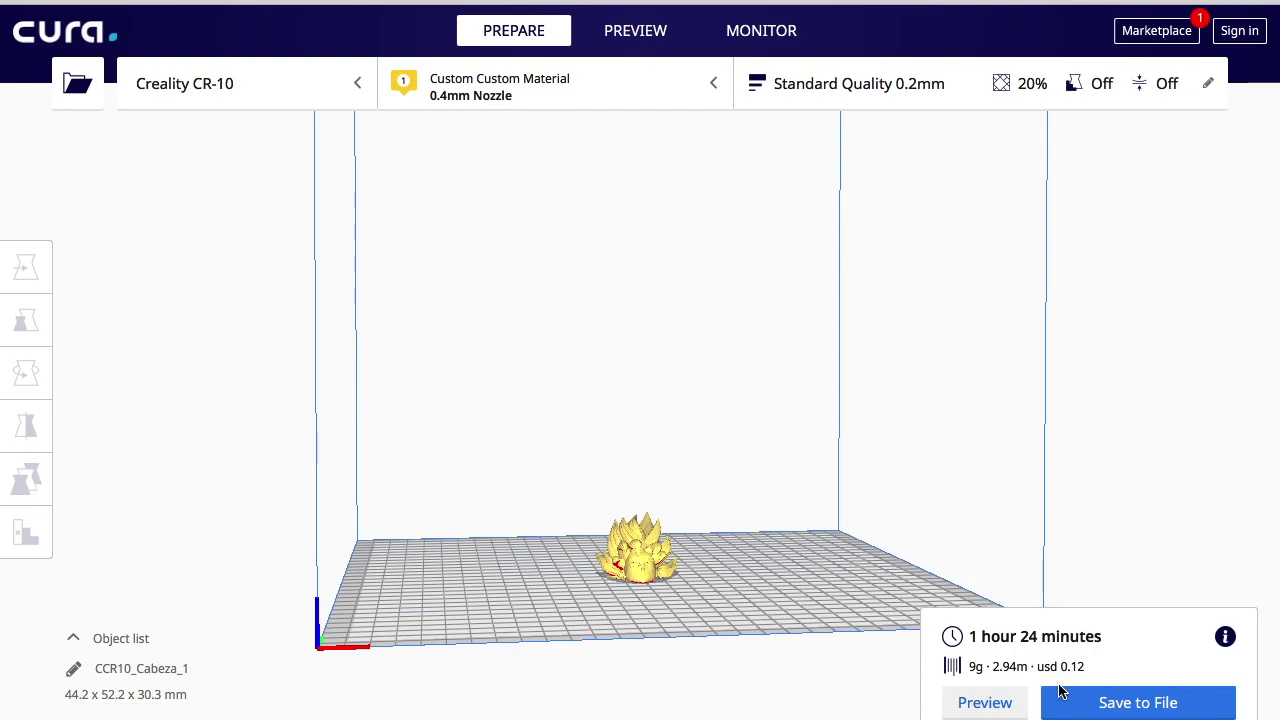
{"action": "right_click_drag", "start_coordinate": [757, 631], "coordinate": [870, 648]}
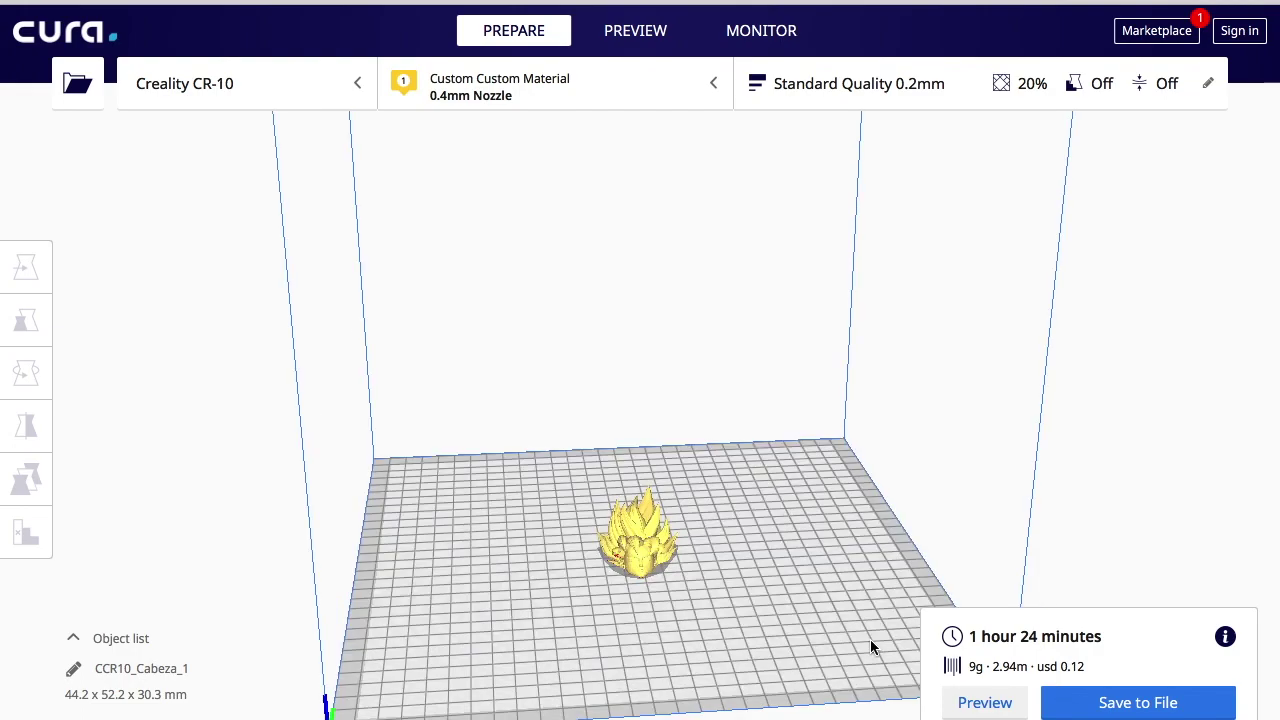